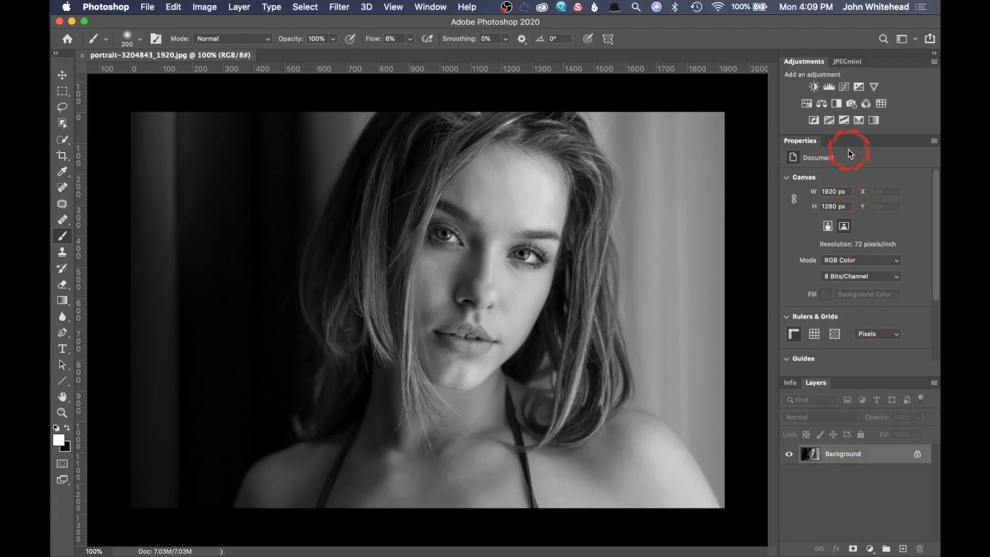
- Switch to the Essentials workspace and activate the Dodge tool
left_click(907, 39)
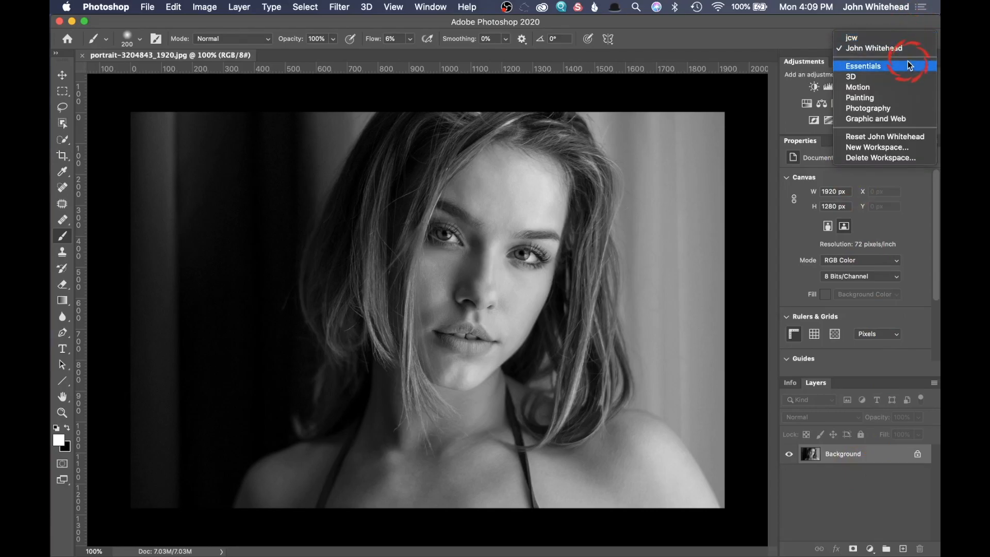
left_click(907, 61)
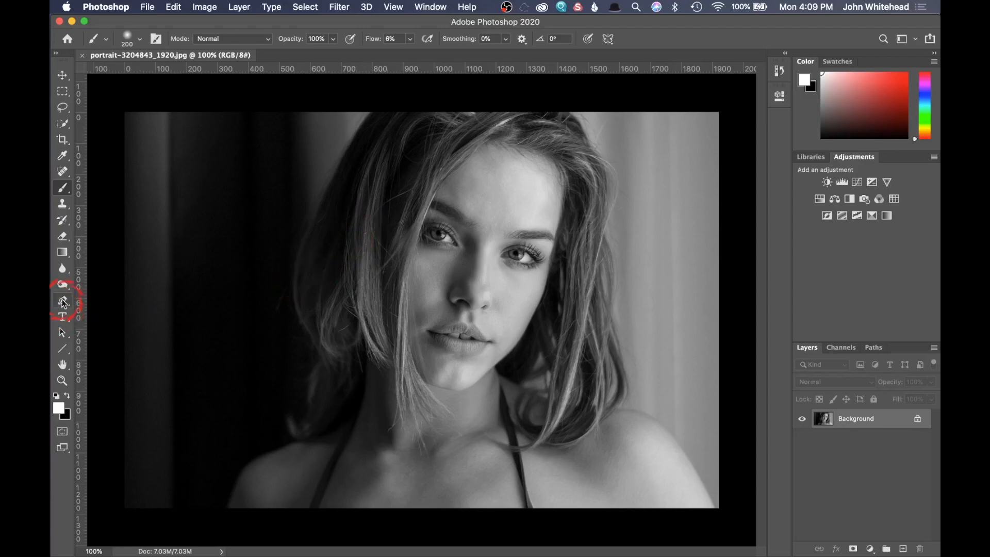
right_click(62, 284)
left_click(94, 284)
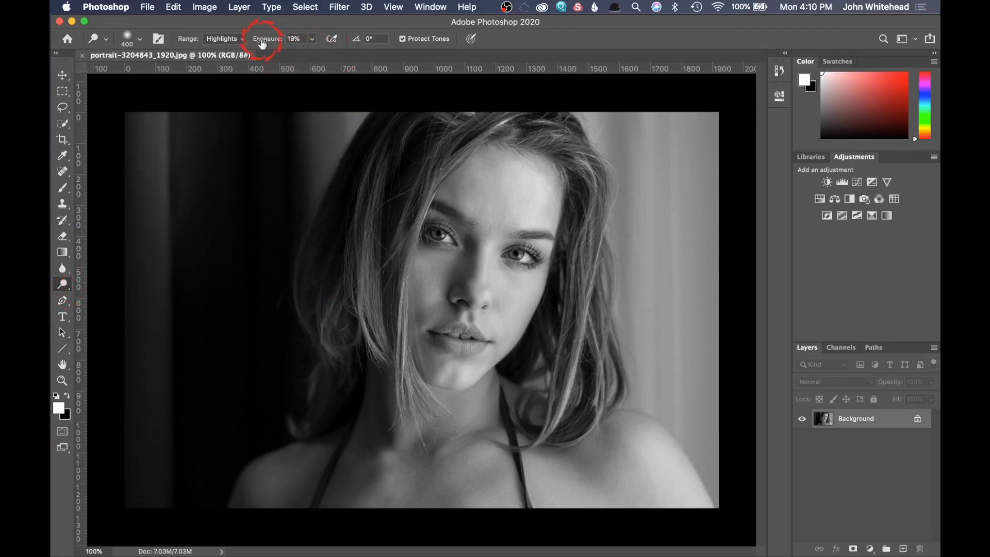
- Brighten the woman's face with Dodge tool strokes, using the Highlights range at 19% exposure
left_click(224, 39)
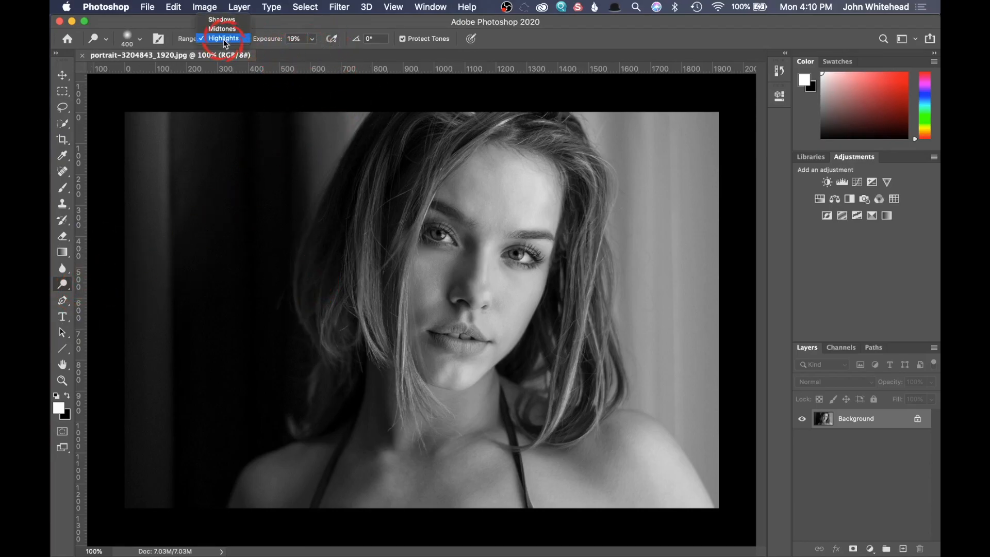
left_click(225, 39)
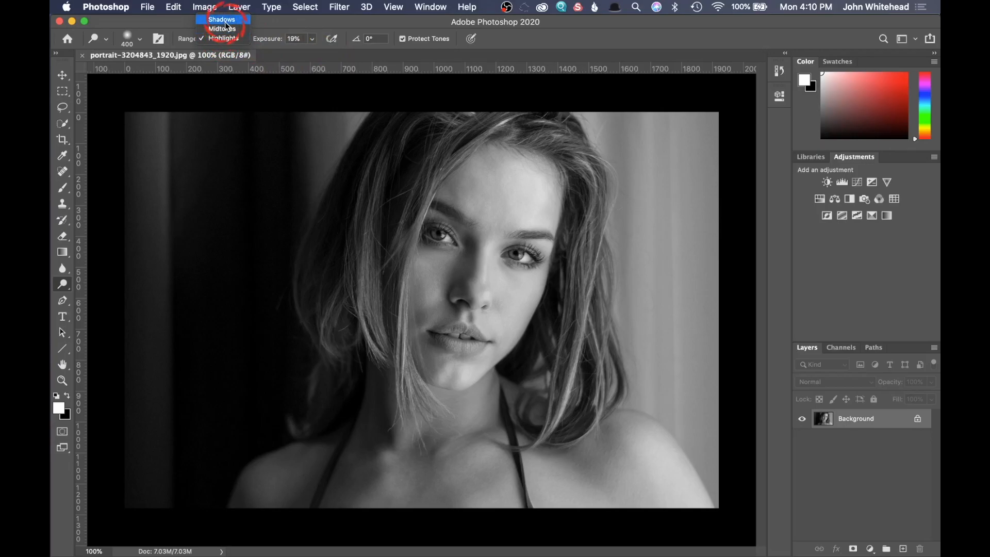
mouse_move(462, 192)
left_mouse_down()
mouse_move(521, 214)
mouse_move(477, 380)
mouse_move(501, 536)
mouse_move(515, 265)
mouse_move(508, 391)
mouse_move(402, 226)
left_mouse_up()
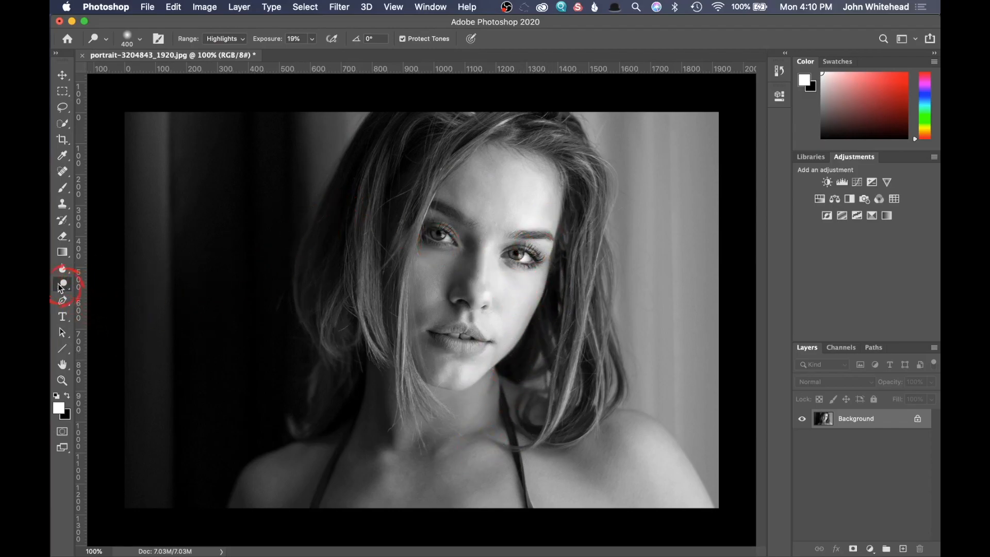
- Darken parts of the hair and face with Burn tool strokes, using the Shadows range at 23% exposure
left_click_drag(64, 286, 98, 293)
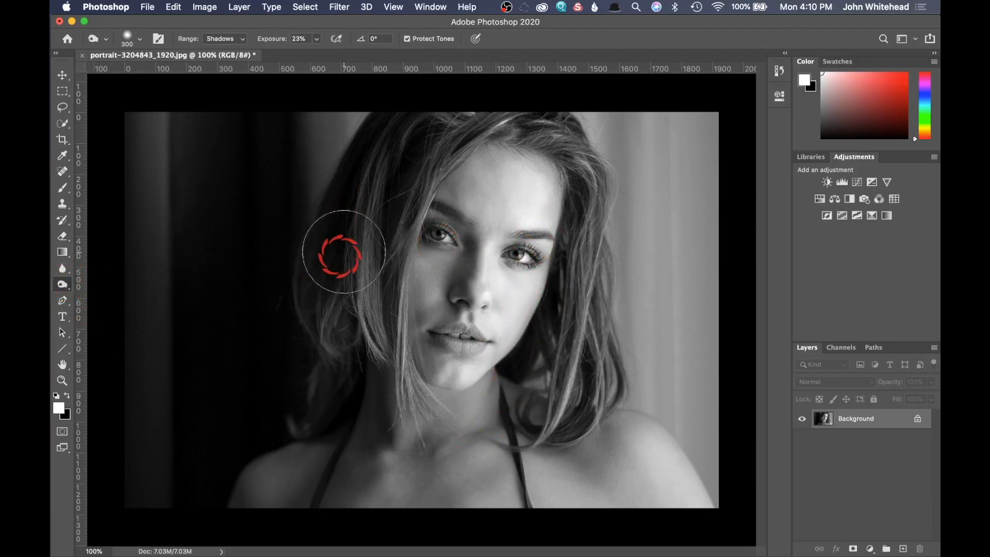
mouse_move(423, 196)
left_mouse_down()
mouse_move(469, 181)
mouse_move(410, 398)
mouse_move(393, 294)
left_mouse_up()
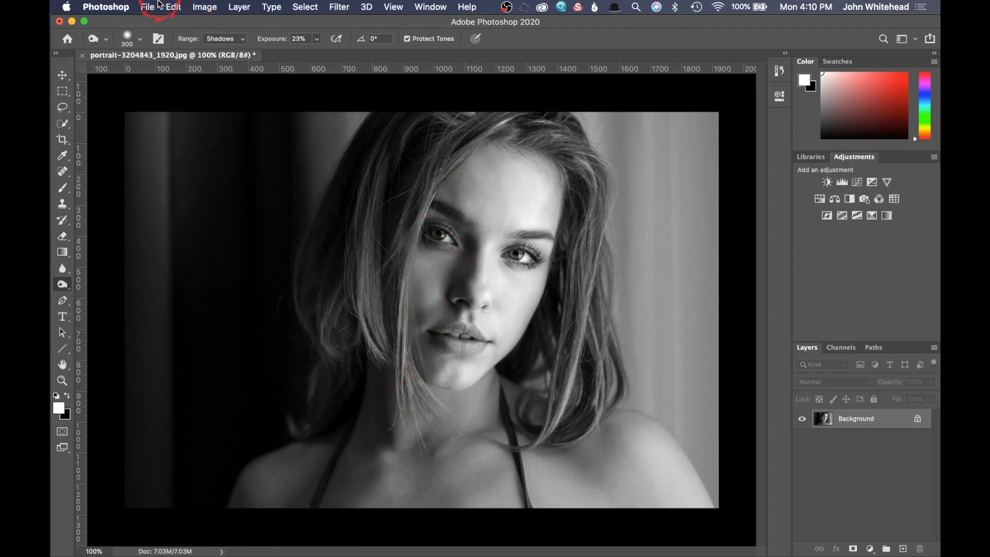
mouse_move(457, 302)
left_mouse_down()
mouse_move(505, 309)
mouse_move(457, 265)
mouse_move(530, 293)
left_mouse_up()
mouse_move(574, 391)
left_mouse_down()
mouse_move(595, 382)
mouse_move(574, 387)
left_mouse_up()
- Revert the portrait to its last saved version and switch back to the personal custom workspace
left_click(138, 6)
left_click(175, 156)
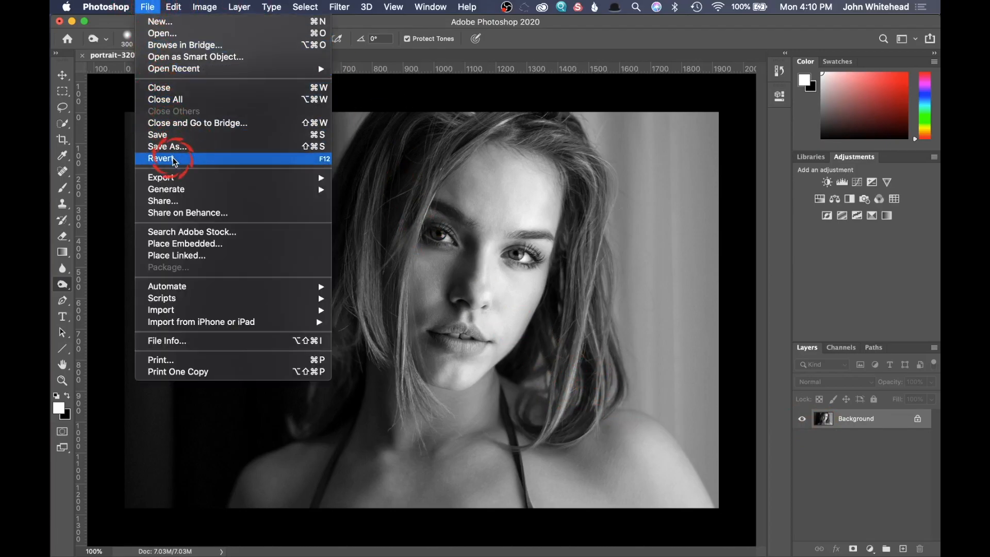
left_click(357, 231)
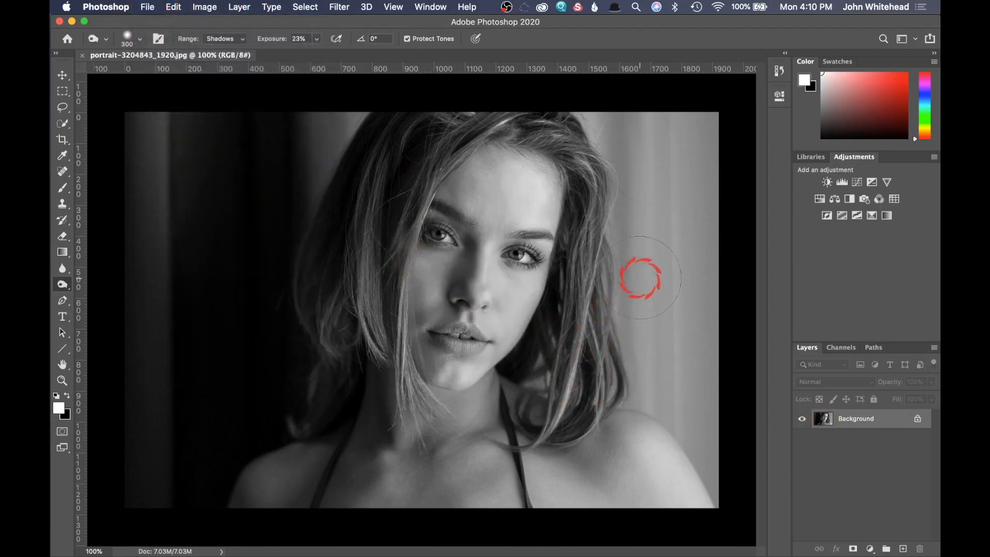
left_click(902, 40)
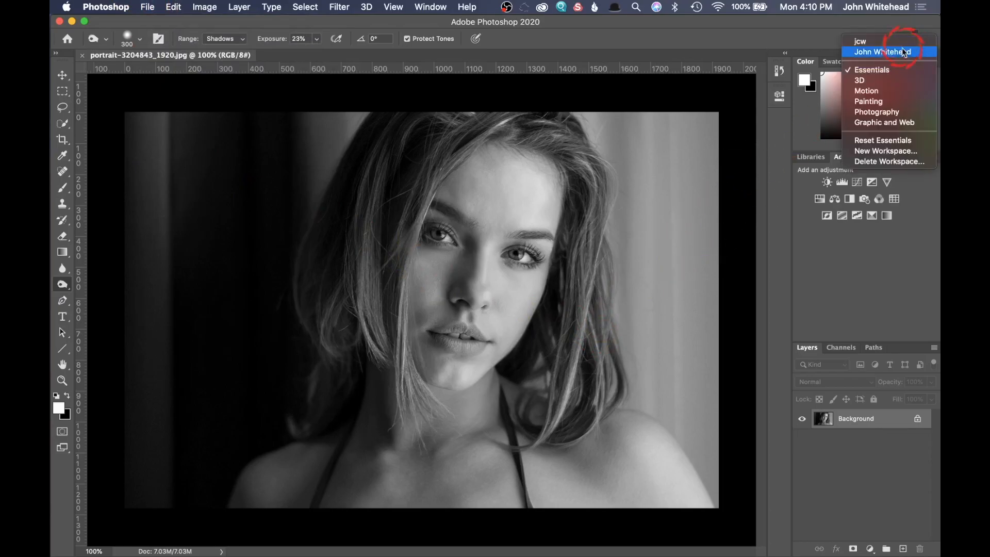
left_click(900, 54)
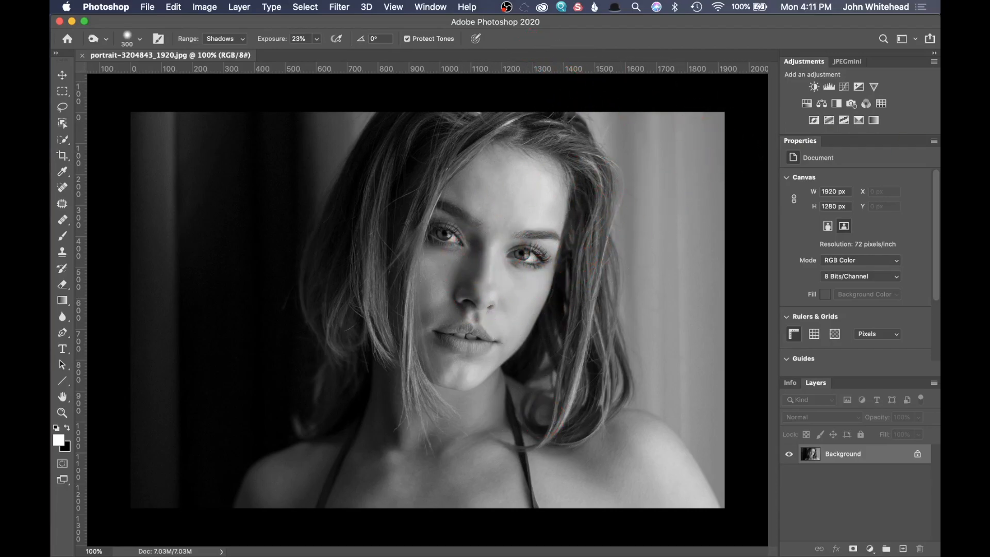
- Place the Actions panel over the image and turn off Button Mode so the action sets are listed as folders
left_click_drag(706, 248, 391, 119)
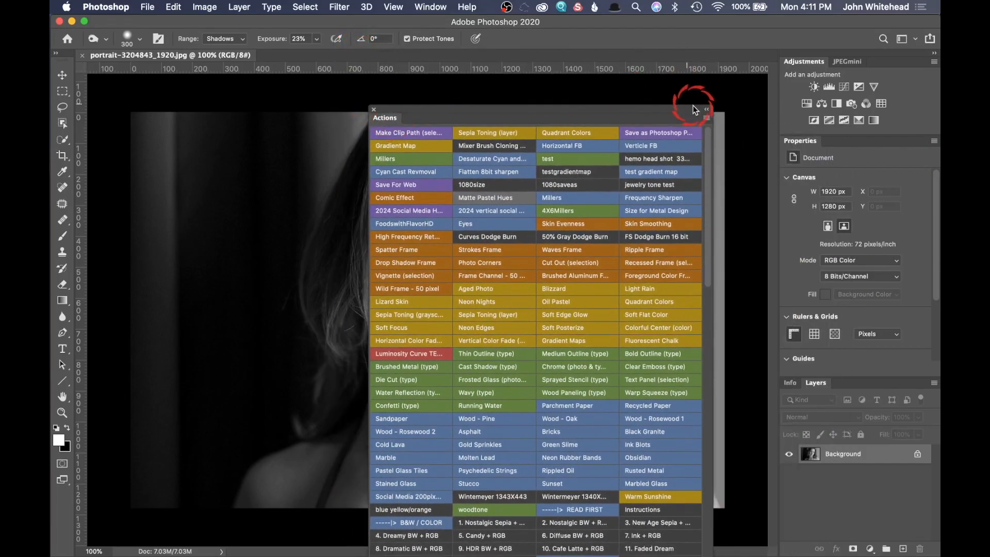
left_click(706, 118)
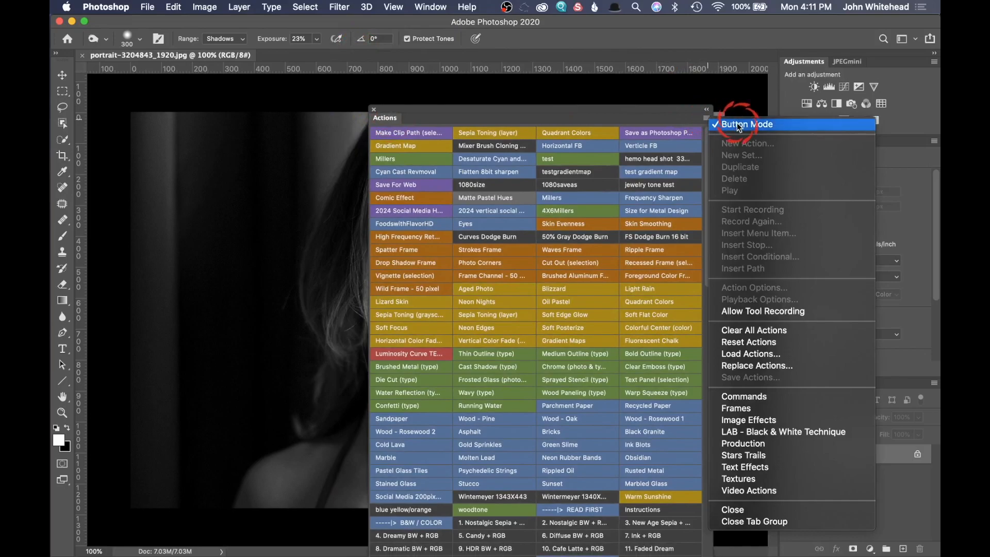
left_click(737, 124)
- Start recording a gray action named Dodge and Burn in the Image Effects set, and move the Actions panel off the image
left_click(401, 194)
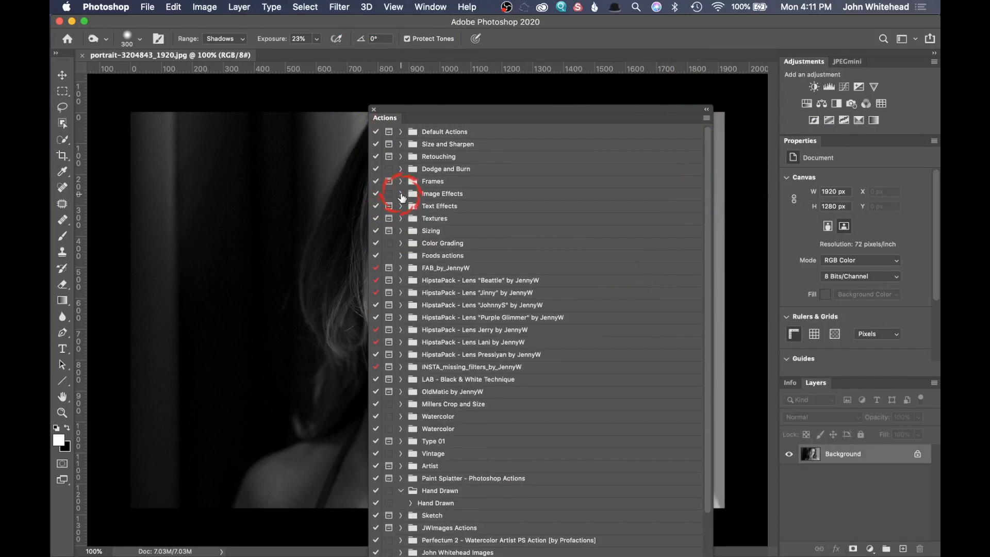
left_click(706, 118)
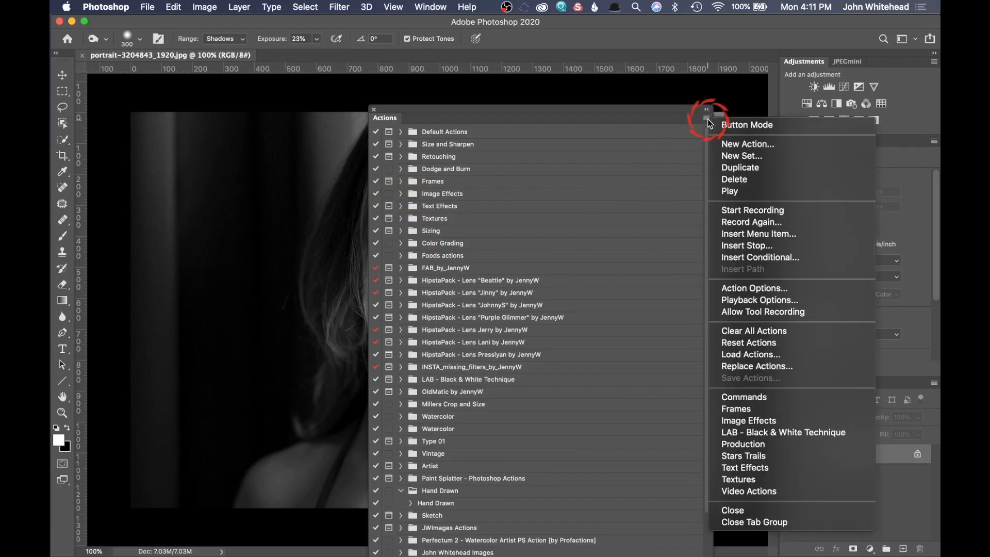
left_click(741, 144)
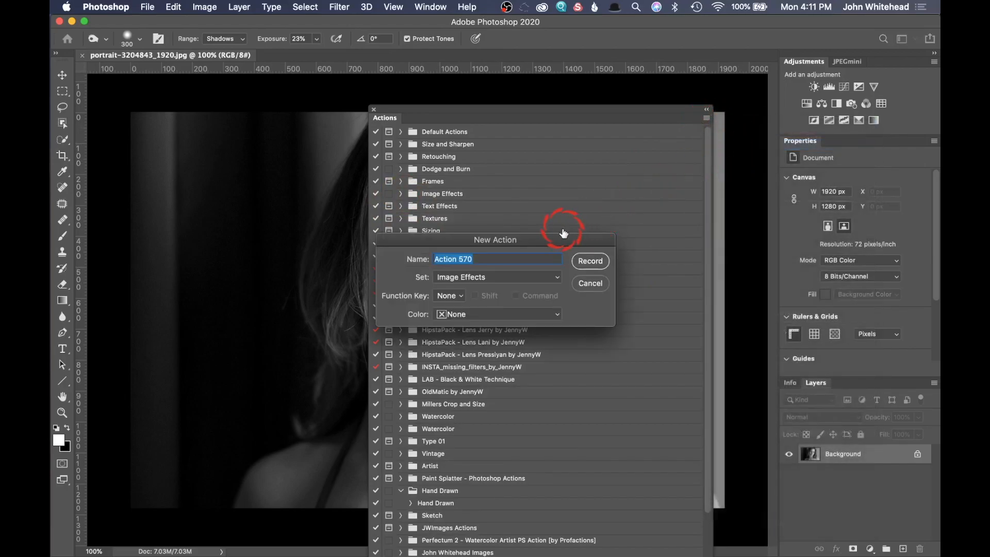
type("Dodge and Burn")
left_click(471, 314)
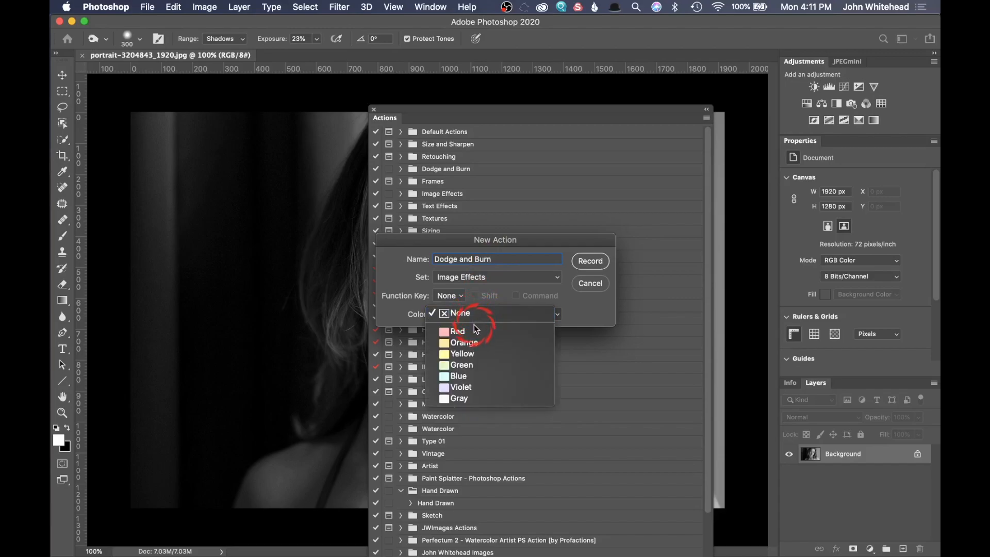
left_click(474, 397)
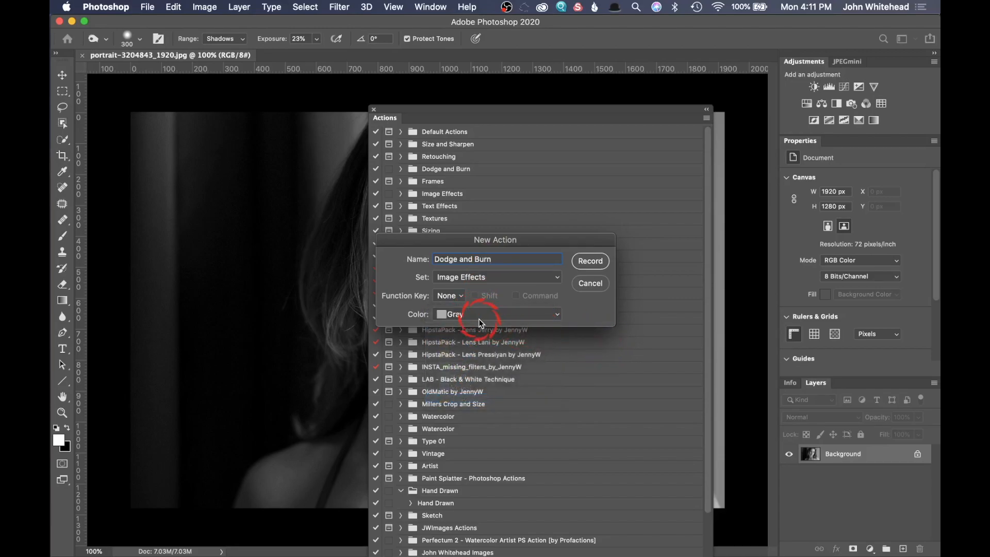
left_click(589, 262)
left_click_drag(445, 108, 939, 135)
mouse_move(550, 207)
left_mouse_down()
mouse_move(433, 182)
mouse_move(438, 172)
mouse_move(435, 218)
mouse_move(478, 227)
left_mouse_up()
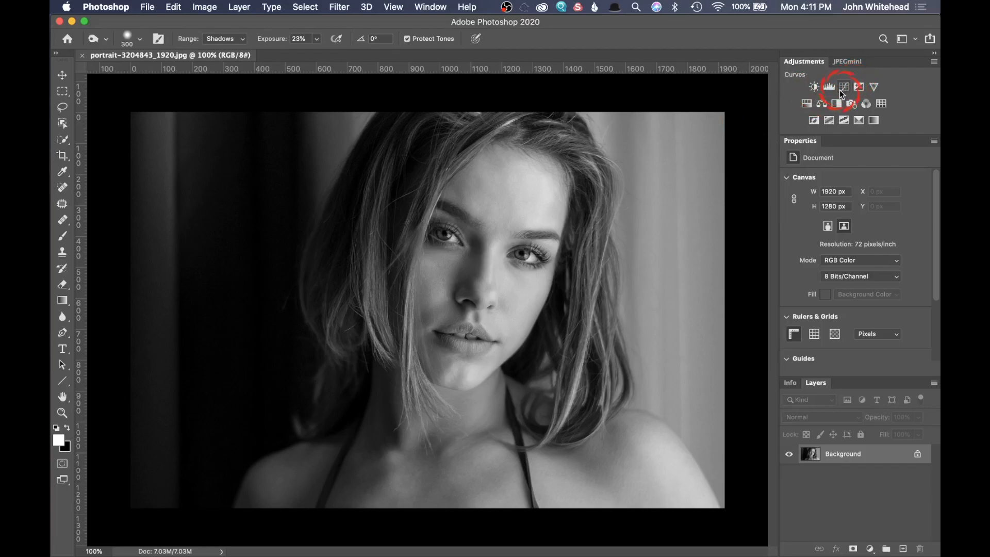
- Add a Curves adjustment layer named Dodge in Screen mode above the Background and invert its mask to black
left_click(239, 7)
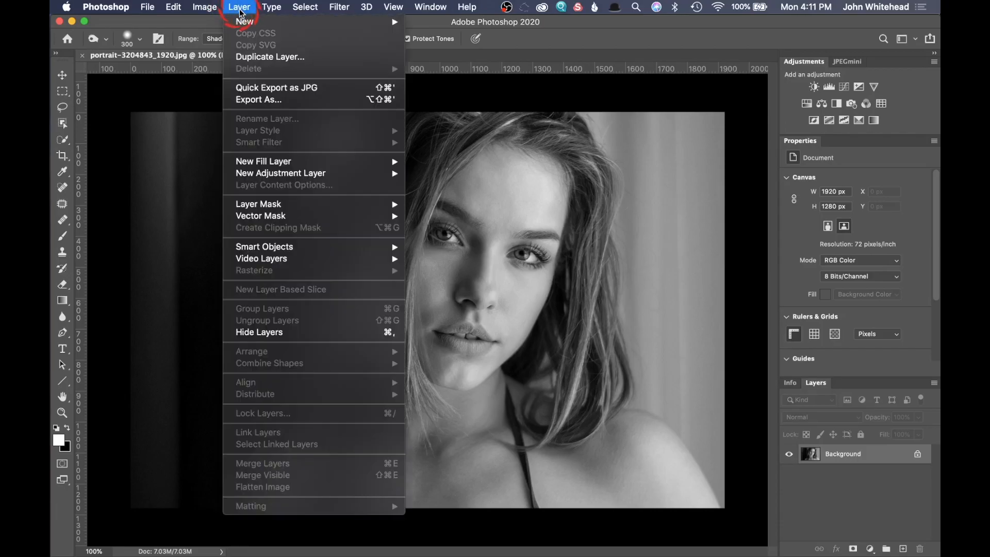
mouse_move(268, 174)
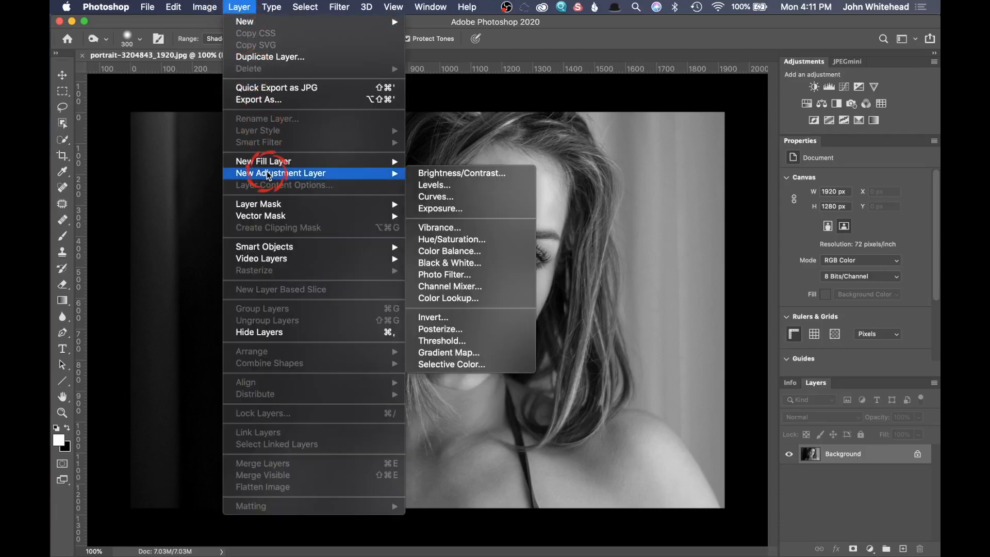
left_click(502, 201)
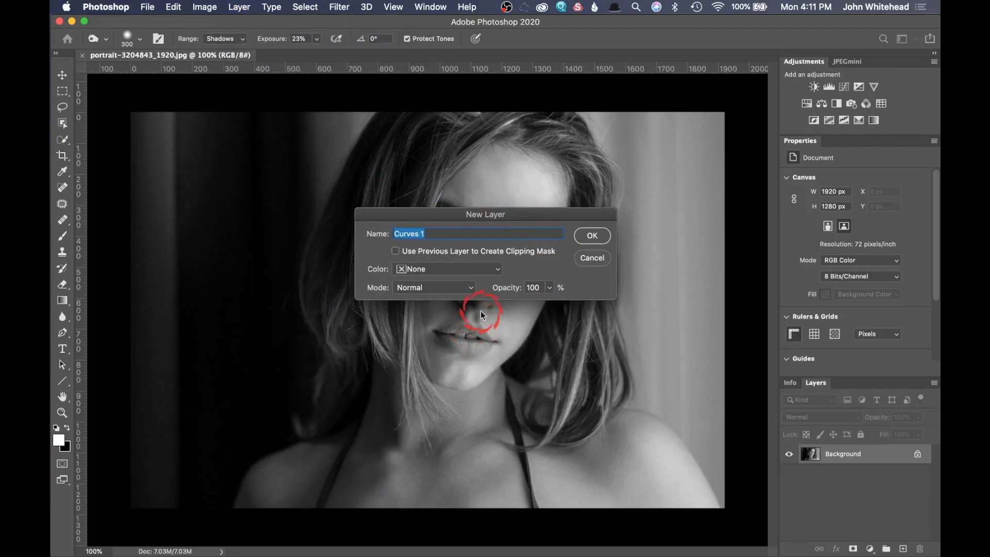
type("Dodge")
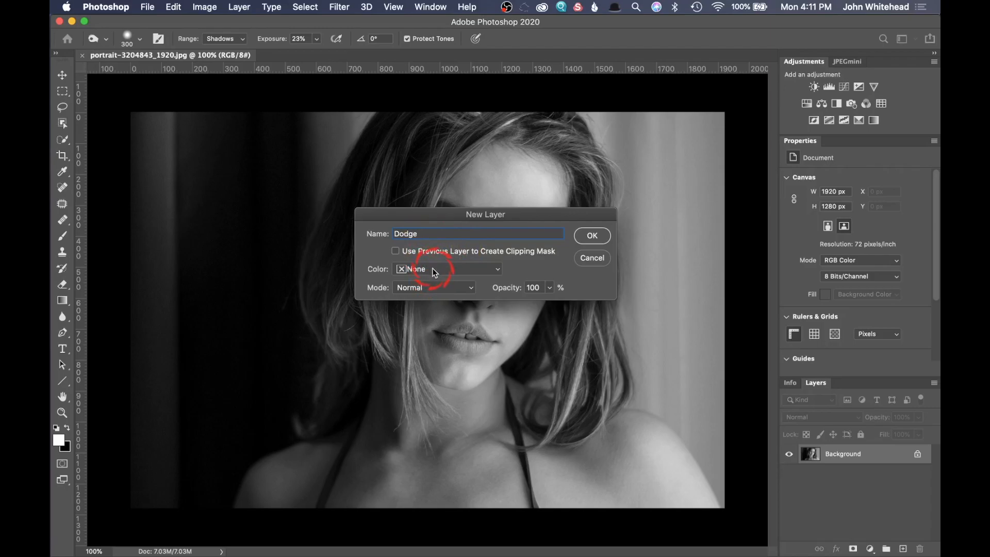
left_click(433, 287)
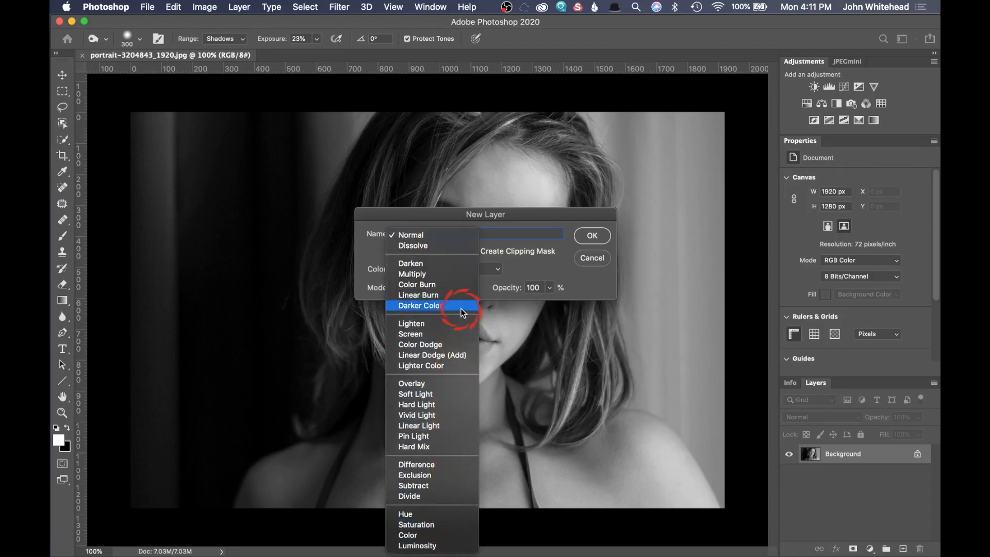
left_click(458, 330)
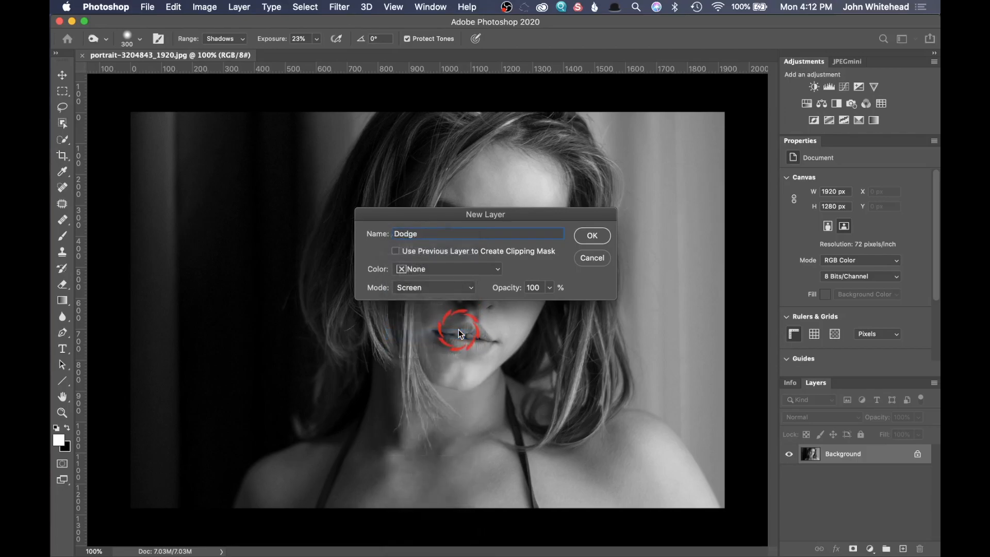
left_click(593, 236)
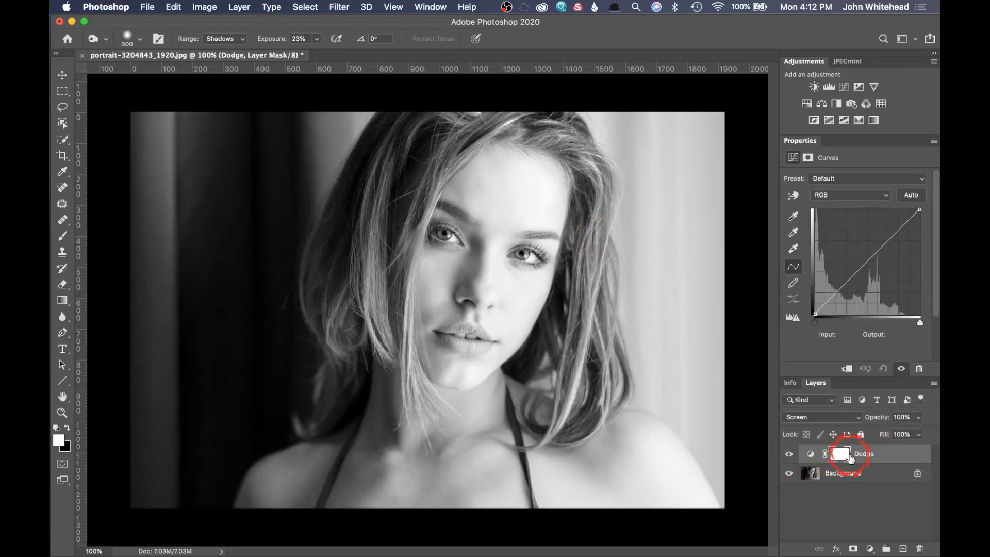
key("super+i")
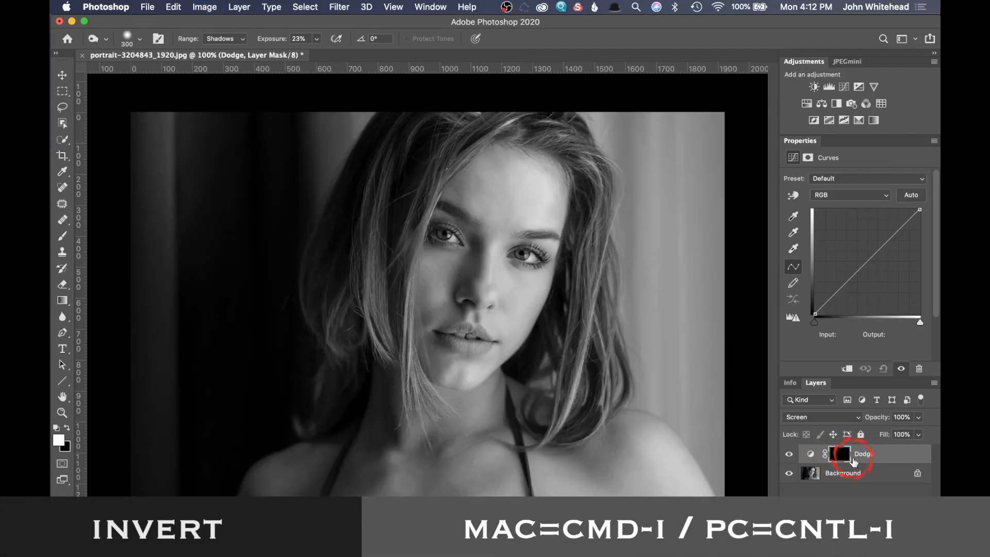
- Add a Curves adjustment layer named Burn in Multiply mode above the Dodge layer and select its mask
left_click(245, 5)
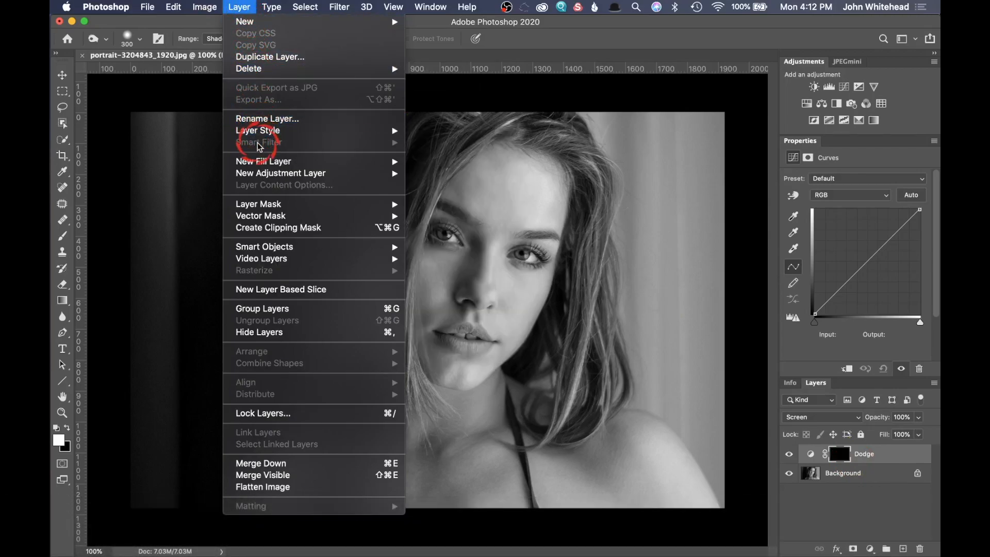
mouse_move(261, 174)
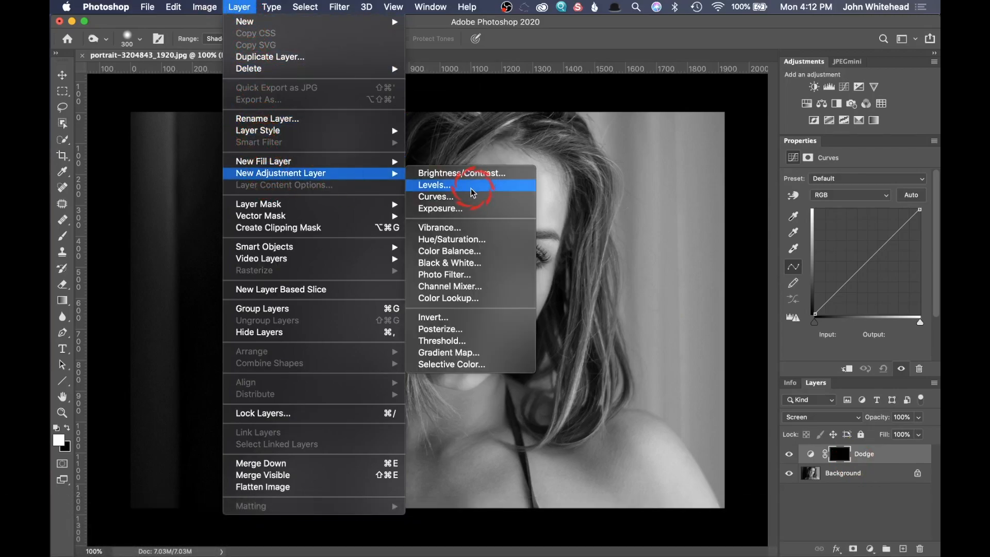
left_click(463, 200)
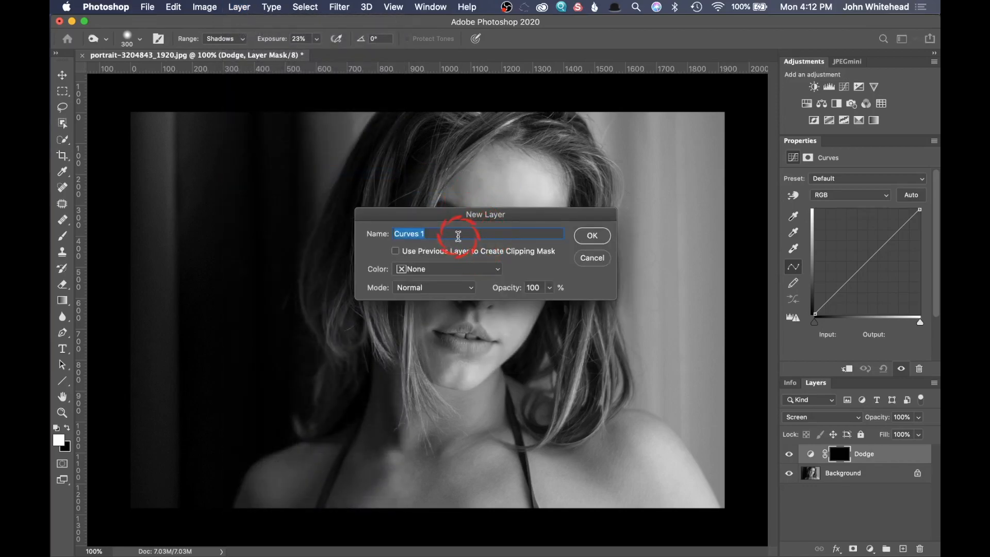
type("Burn")
left_click(442, 283)
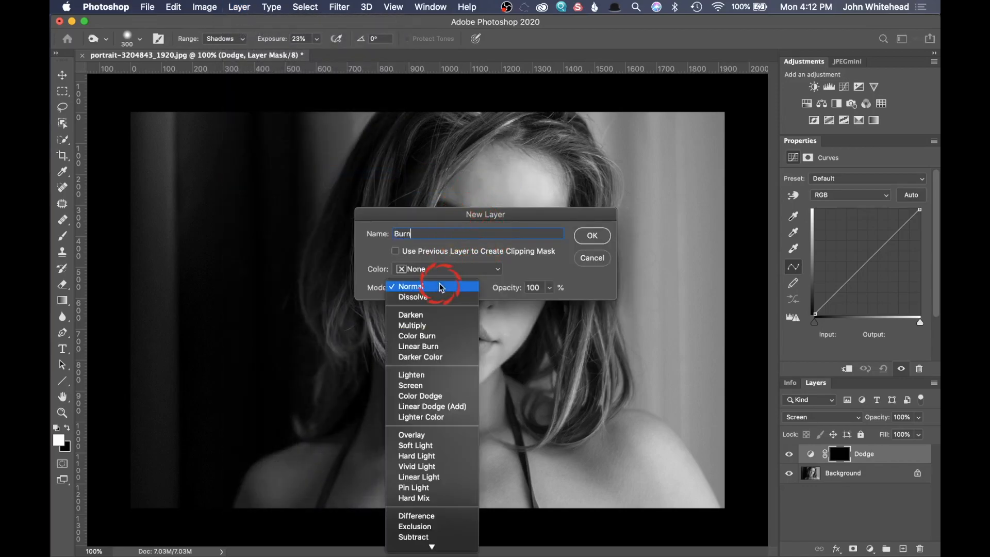
left_click(440, 326)
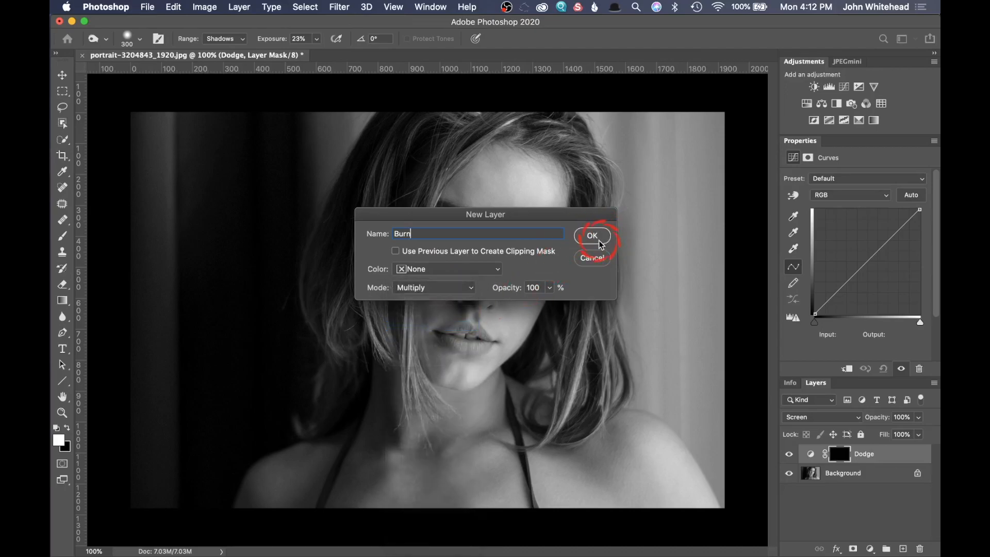
left_click(593, 236)
left_click(836, 455)
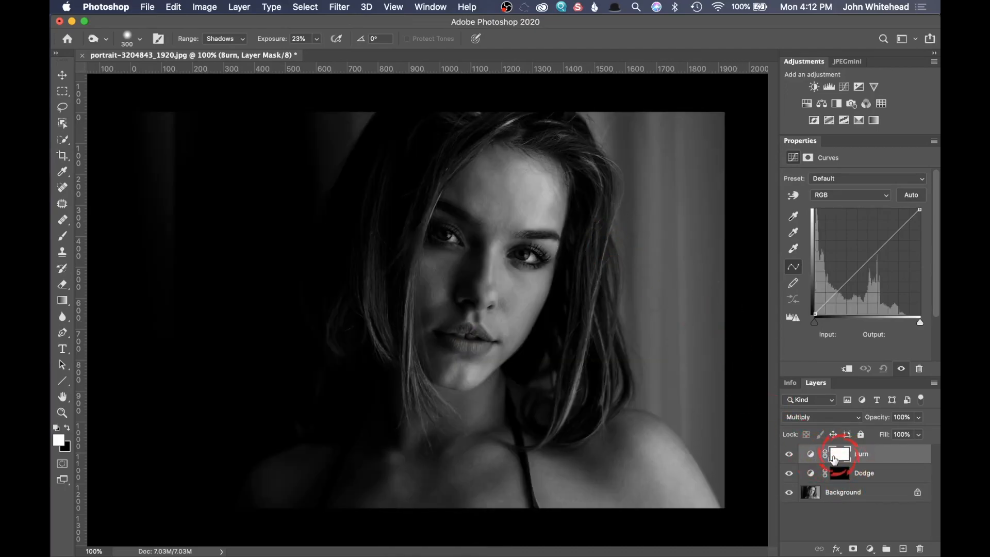
left_click(847, 269)
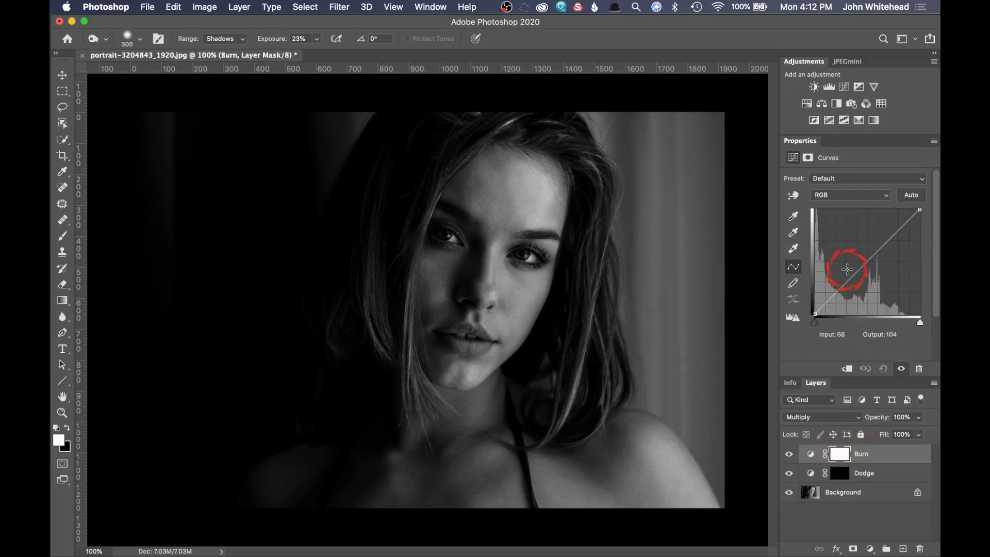
- Invert the Burn layer's mask to black, leaving the layer in Multiply mode
left_click_drag(876, 249, 903, 325)
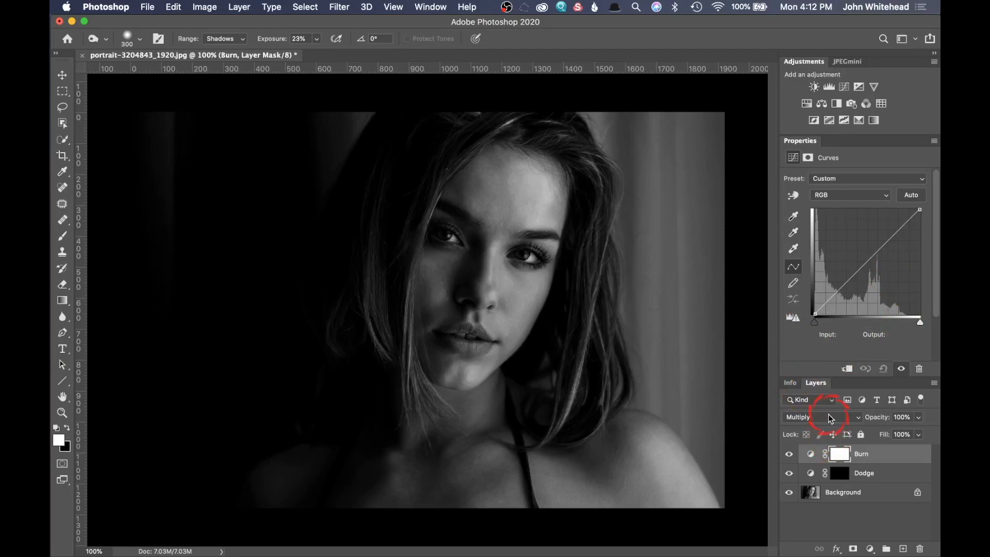
left_click(829, 417)
left_click(830, 416)
left_click(845, 455)
key("ctrl+i")
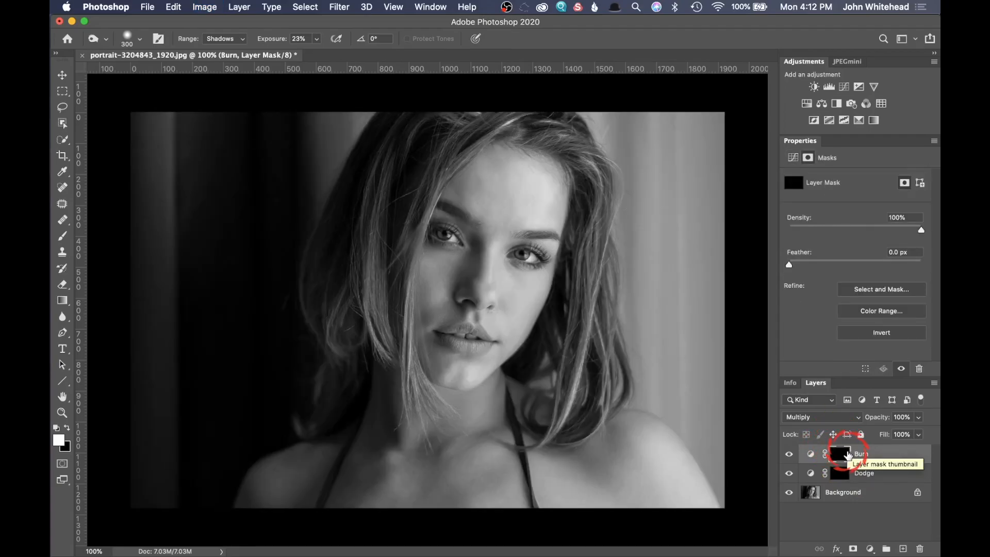
- Group the Burn and Dodge layers and name the group Dodge and Burn
left_click(869, 455)
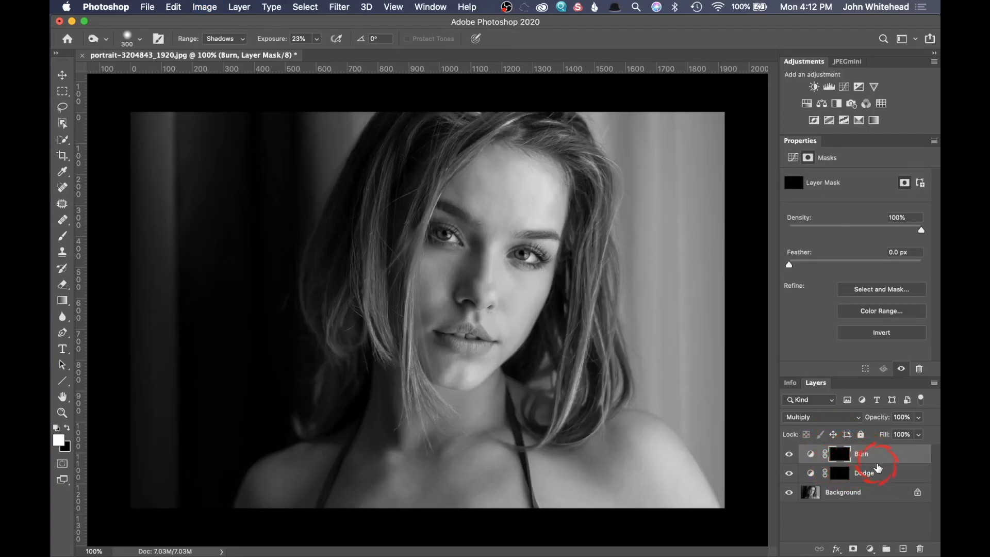
left_click(893, 477, "shift")
left_click(865, 461, "shift")
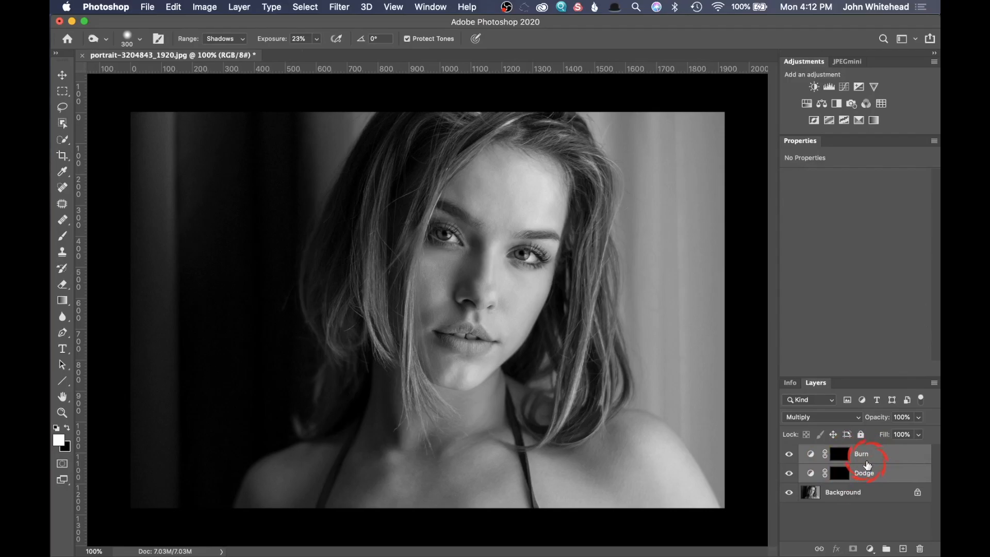
key("super+g")
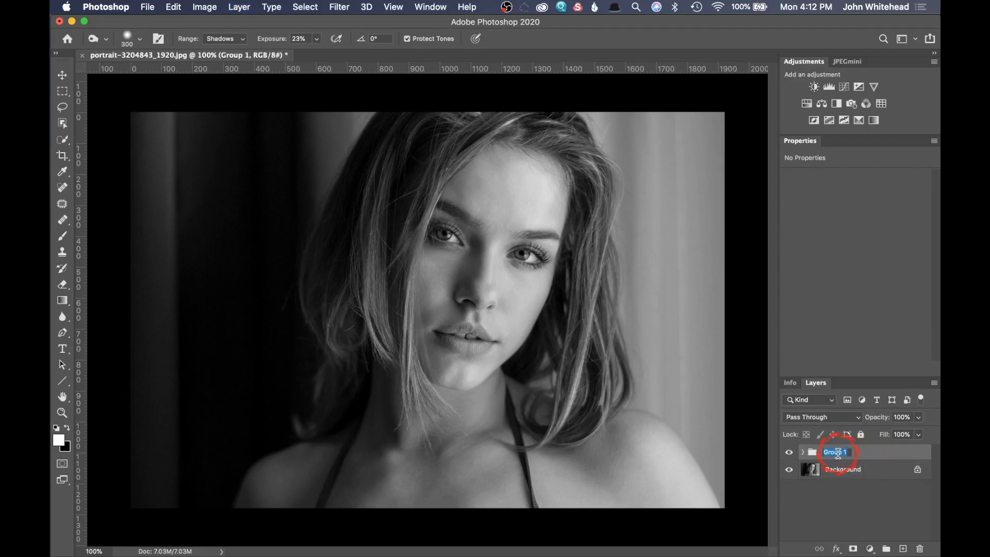
type("Dodge and Burn")
key("Return")
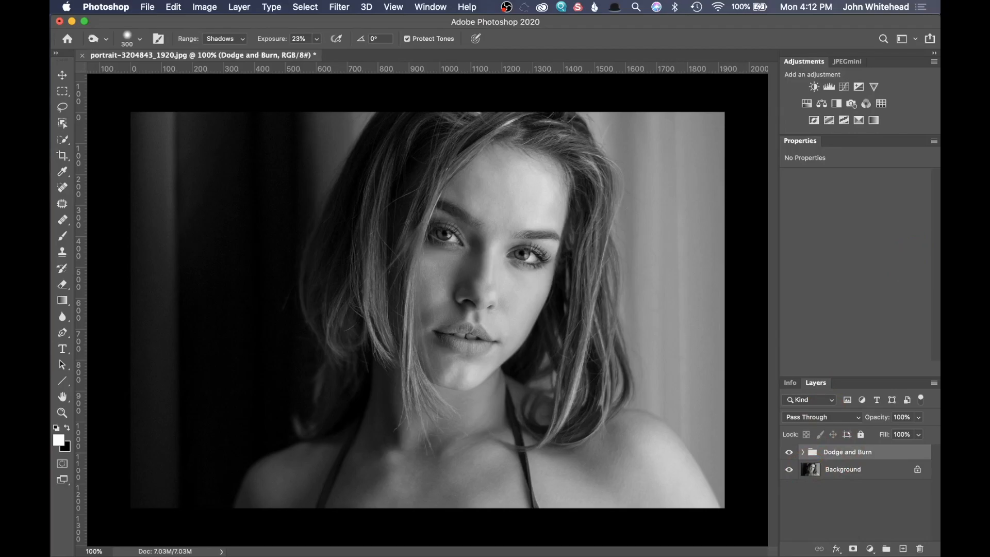
- Bring up the Actions panel over the image and stop recording the Dodge and Burn action
key("alt+F9")
left_click_drag(392, 195, 391, 72)
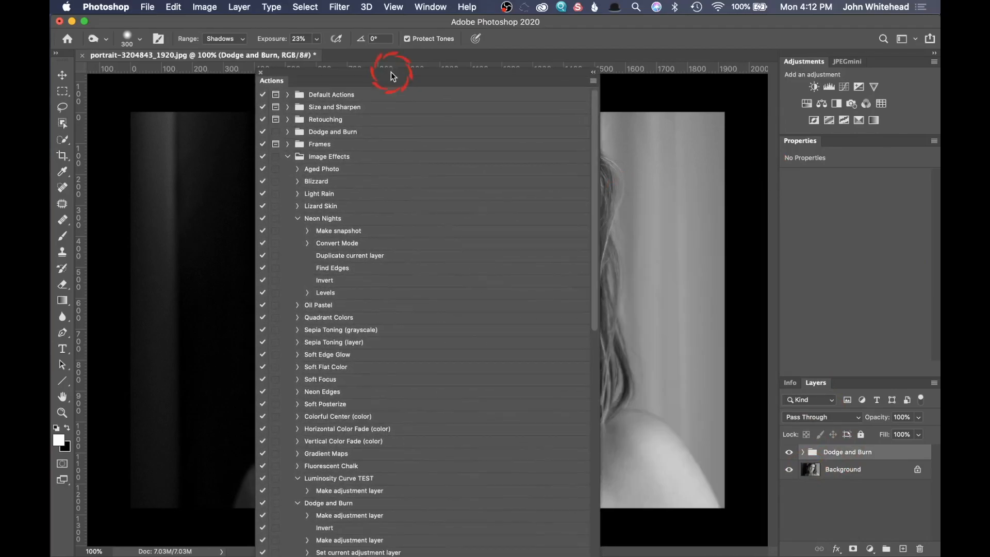
left_click(593, 81)
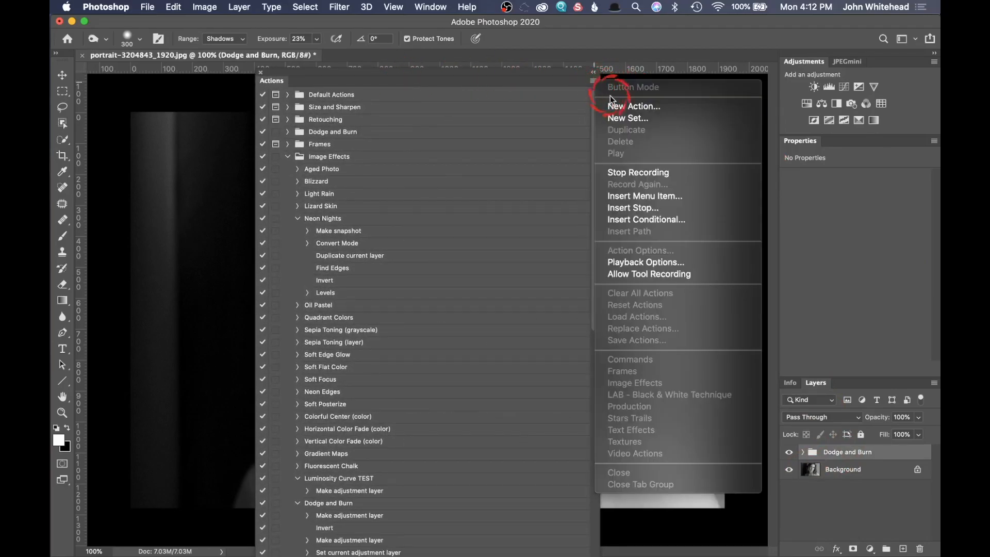
left_click(630, 173)
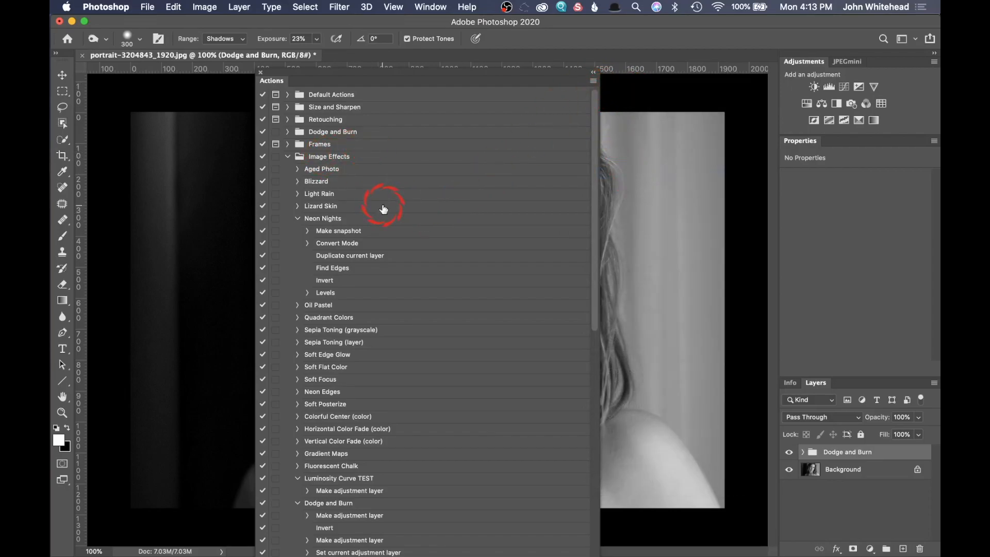
- Collapse the Image Effects set and turn Button Mode on for the actions
left_click(281, 157)
left_click(593, 81)
left_click(616, 88)
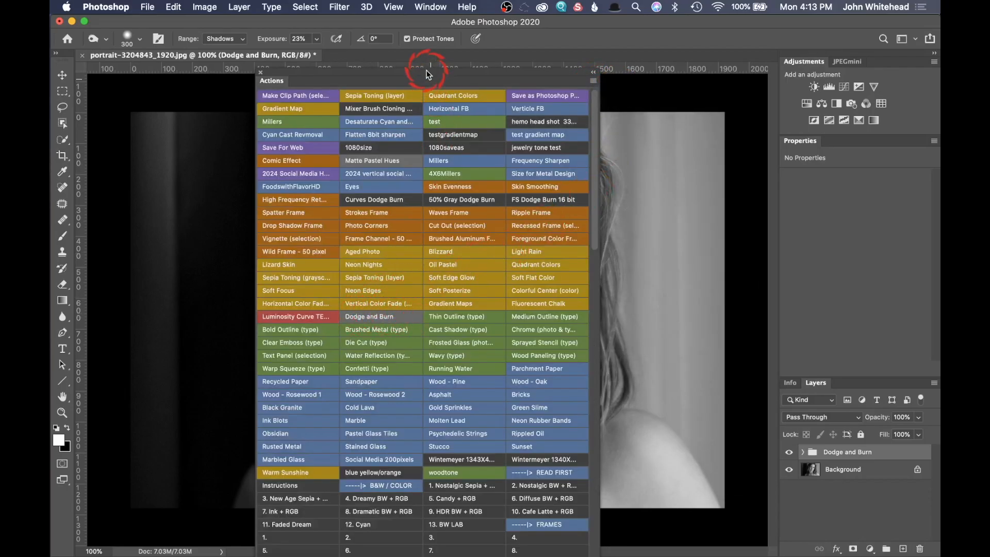
- Delete the Dodge and Burn group, play the Dodge and Burn action to rebuild it, and hide the Actions panel
mouse_move(814, 452)
left_mouse_down()
mouse_move(892, 488)
mouse_move(923, 530)
mouse_move(920, 550)
left_mouse_up()
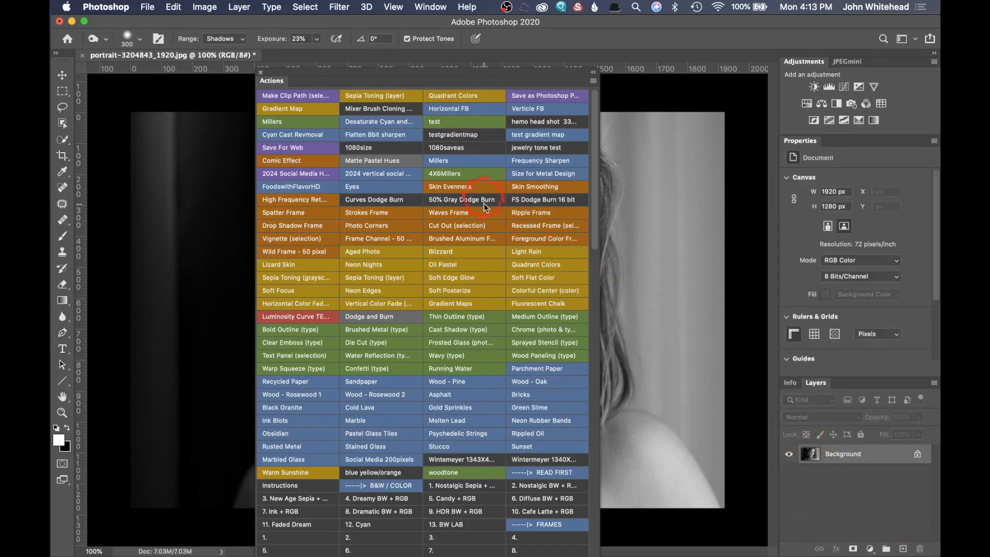
left_click(384, 315)
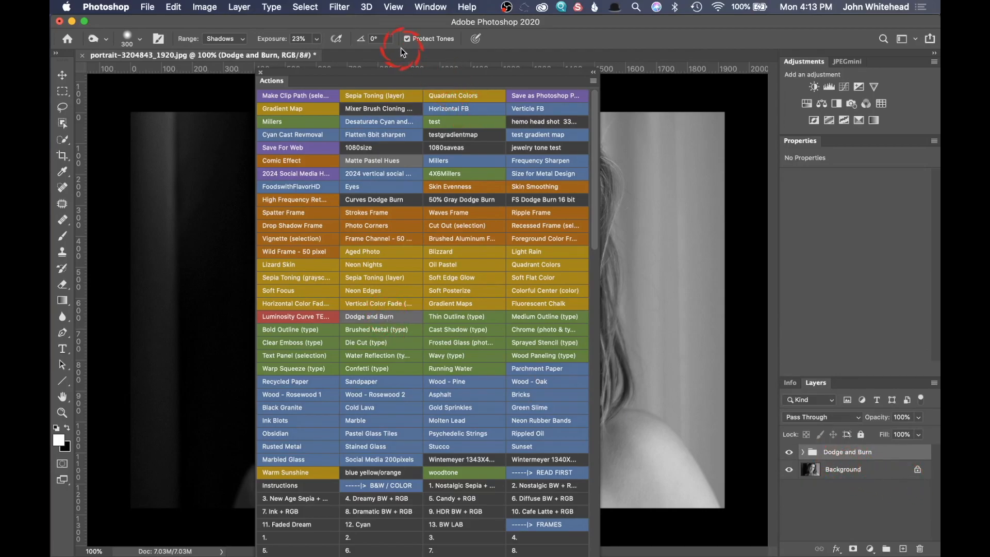
left_click(329, 71)
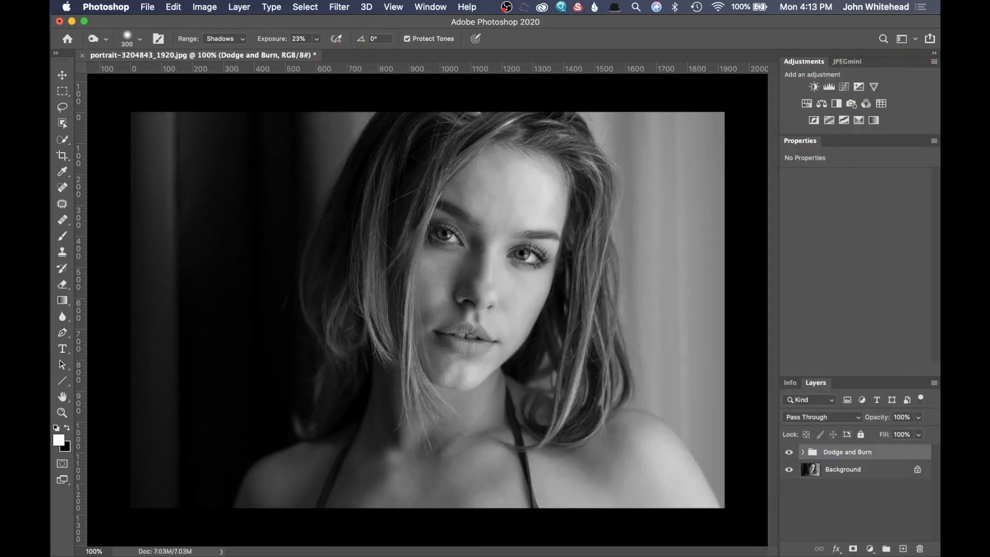
- Expand the Dodge and Burn group and paint white on the Dodge mask over the face with a 400 px brush at 6% flow
left_click(803, 453)
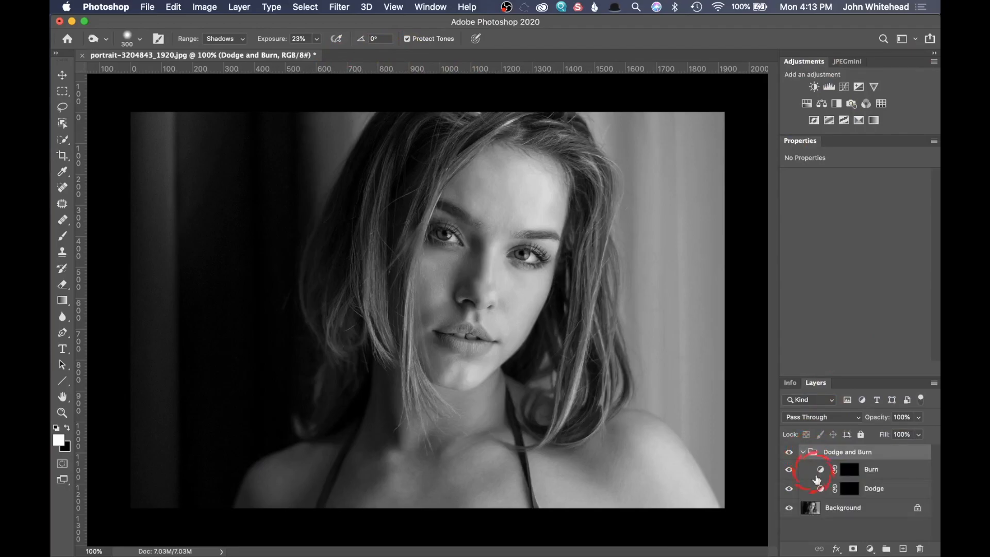
left_click(859, 472)
left_click(854, 494)
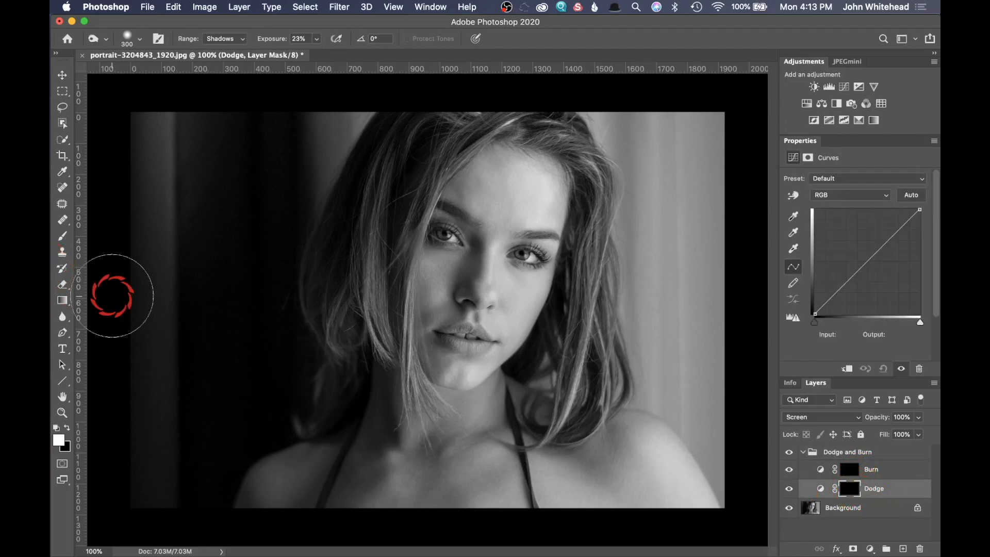
left_click(62, 236)
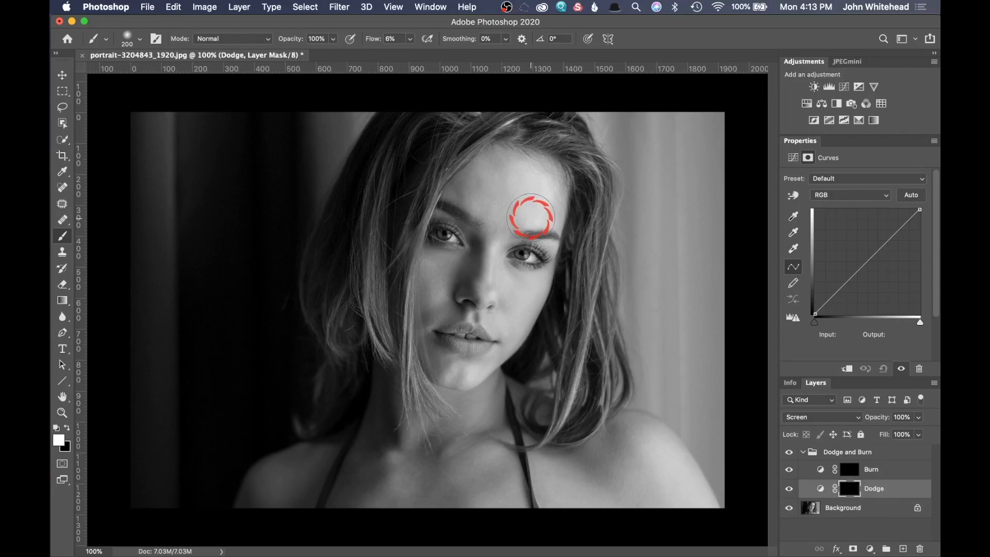
key("bracketright")
key("bracketright")
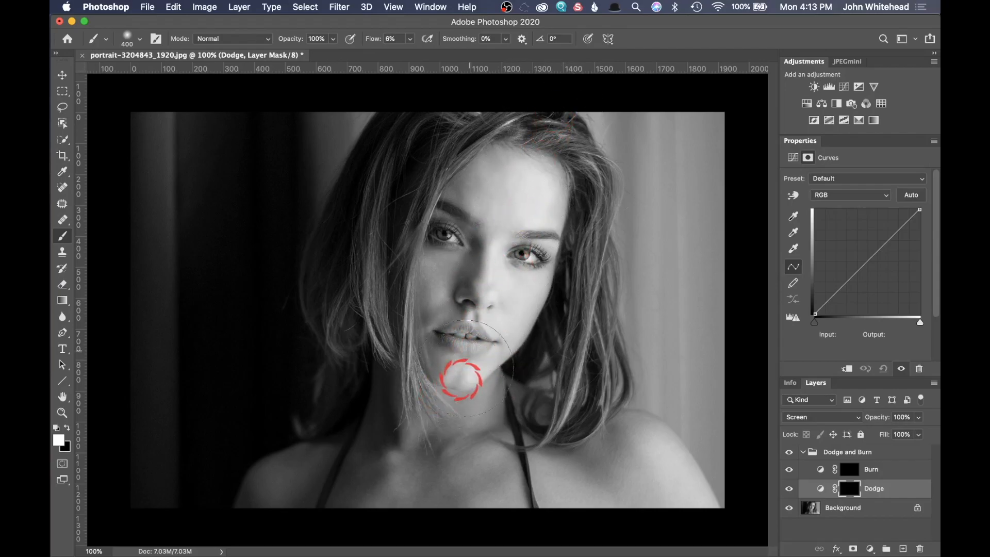
left_click_drag(482, 372, 488, 338)
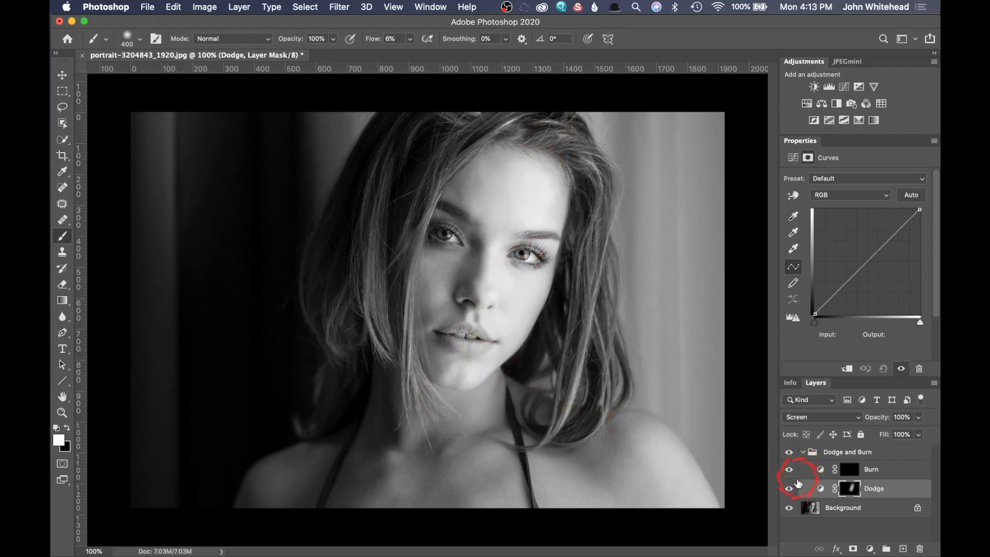
- Toggle the Dodge layer's visibility to compare the face with and without the brightening
left_click(787, 492)
left_click(787, 492)
left_click(787, 492)
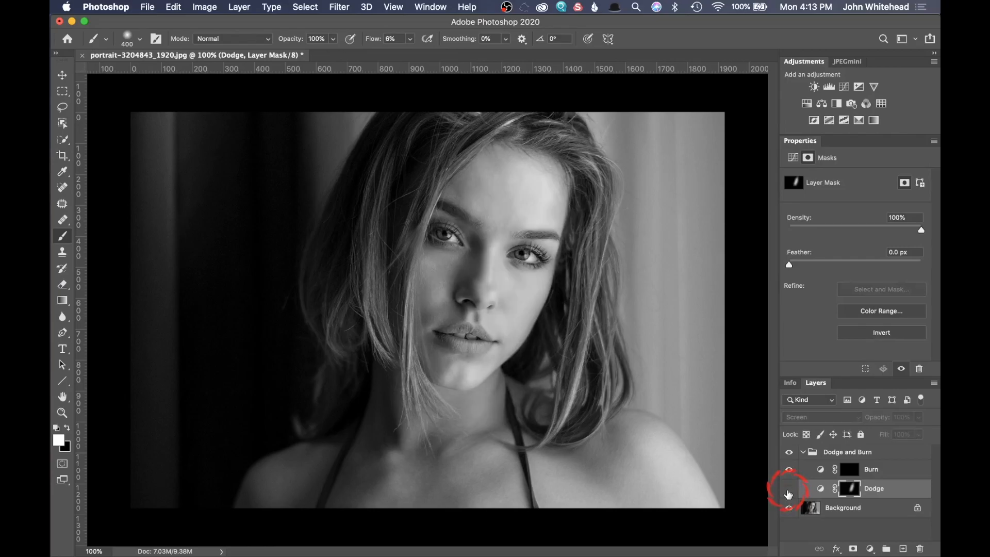
left_click(788, 489)
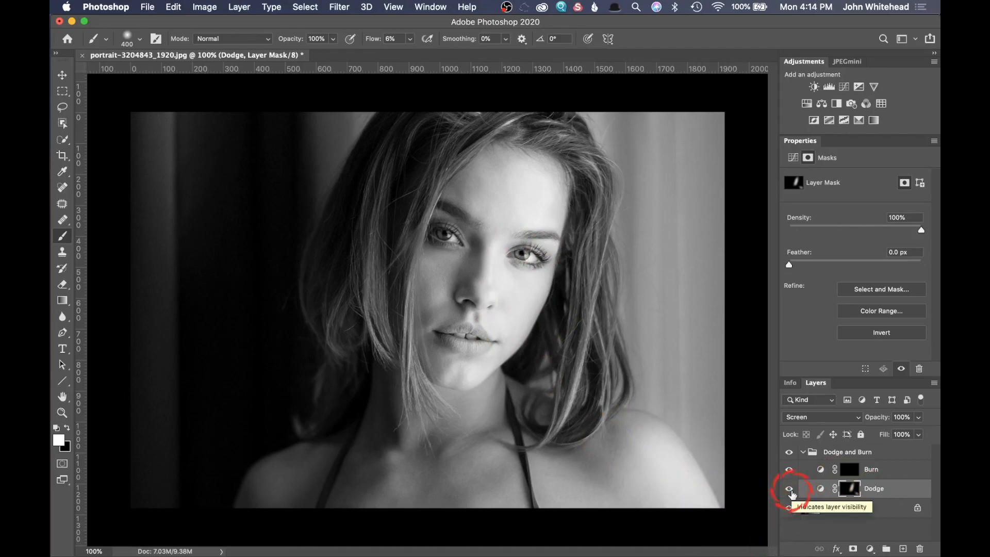
- Paint white on the Burn mask over the bright shoulder and the dark side of the backdrop with a 400 px brush at 6% flow
key("x")
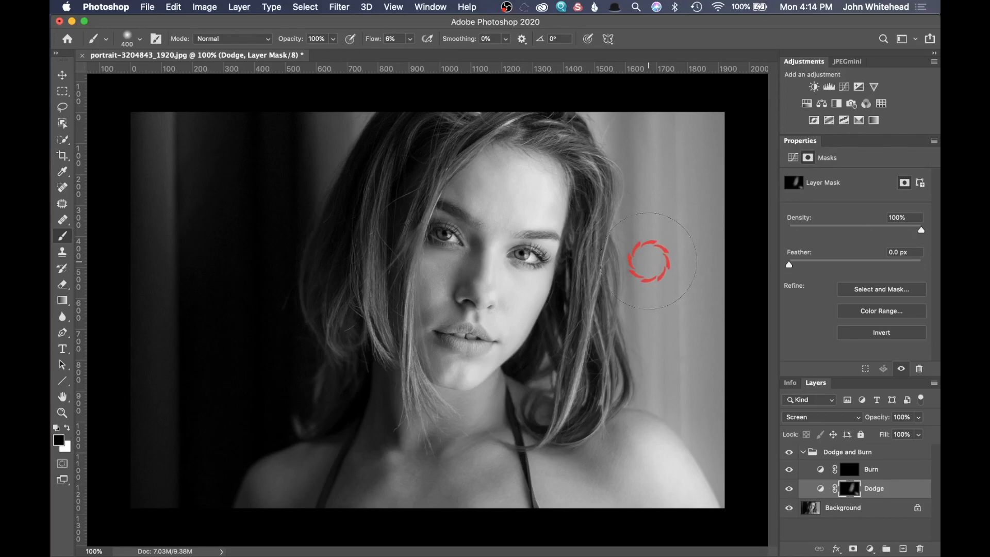
left_click(849, 469)
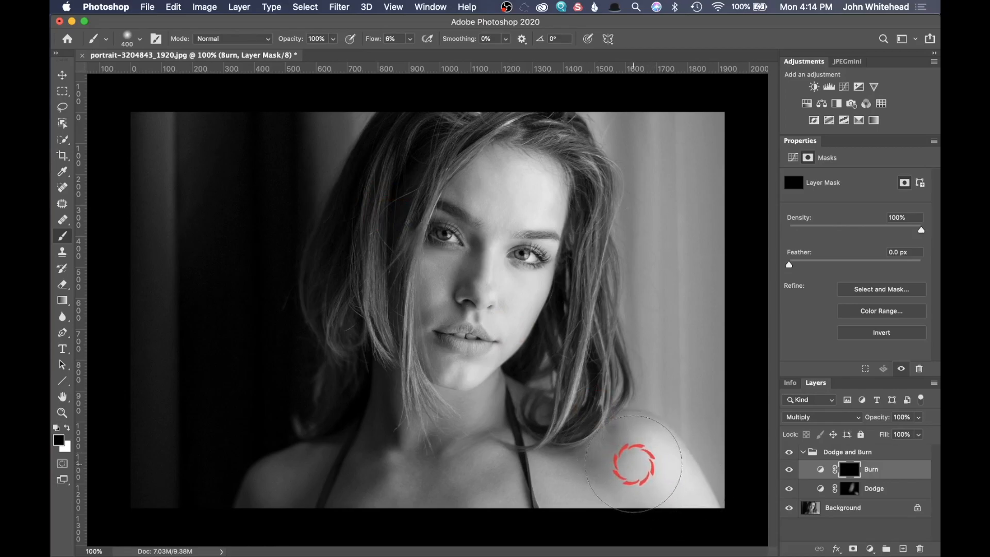
left_click(67, 432)
mouse_move(665, 490)
left_mouse_down()
mouse_move(641, 451)
mouse_move(700, 508)
mouse_move(649, 474)
mouse_move(656, 503)
mouse_move(796, 553)
mouse_move(387, 150)
mouse_move(325, 269)
mouse_move(331, 137)
mouse_move(210, 207)
mouse_move(150, 122)
mouse_move(194, 146)
mouse_move(338, 124)
left_mouse_up()
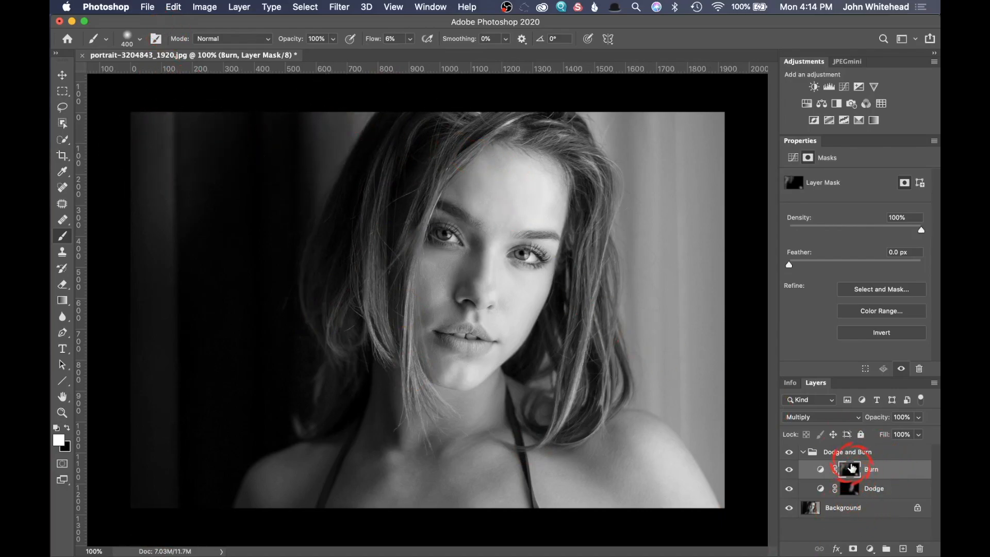
- Display the Burn layer's mask by itself to inspect the painted areas, and return to the normal image view
left_click(853, 469, "alt")
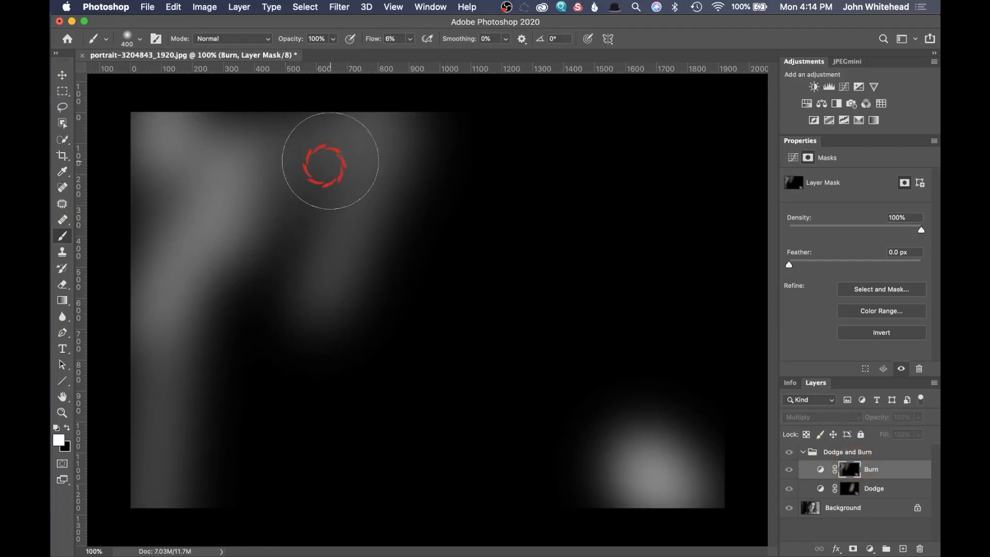
left_click(849, 469, "alt")
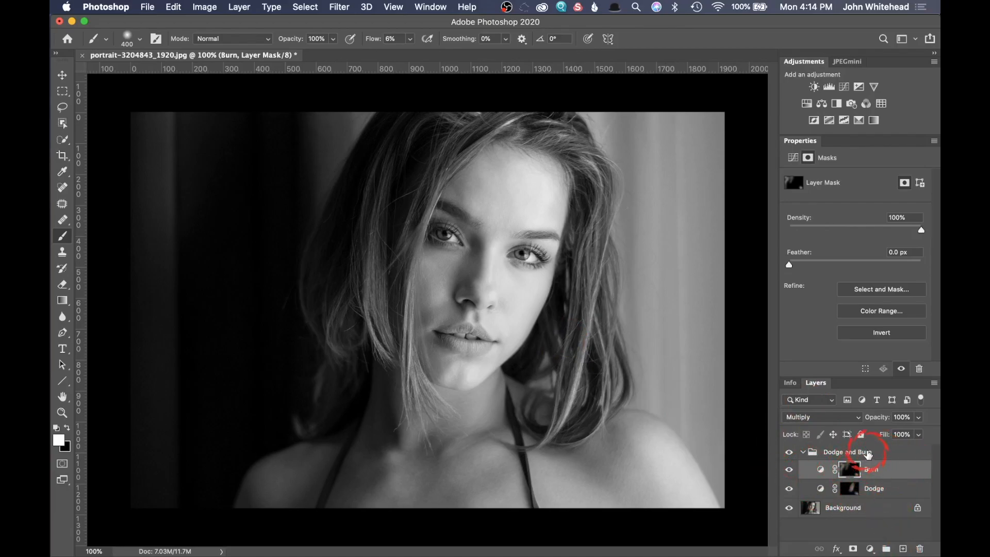
left_click_drag(873, 420, 905, 418)
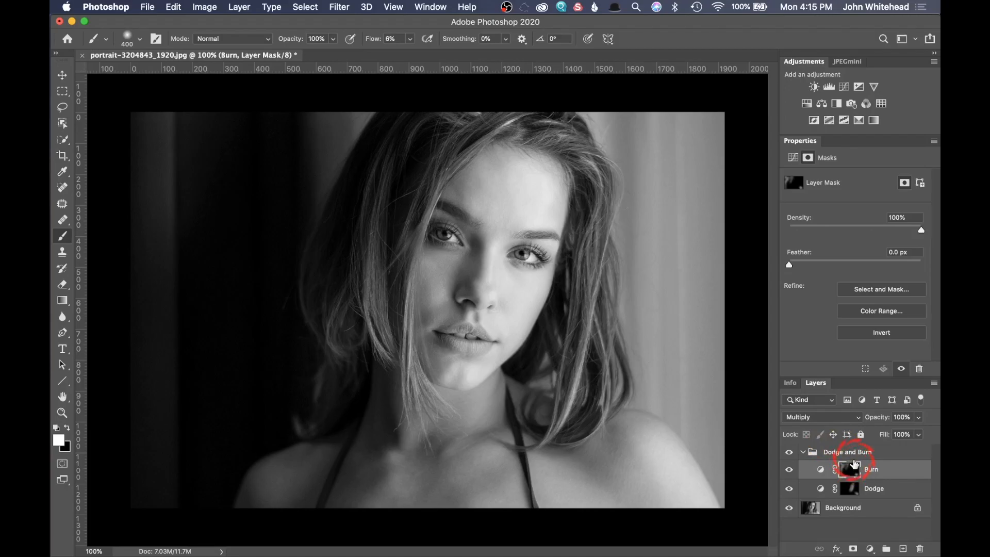
- Fill the Burn layer's mask with white at 100% opacity in Normal mode
key("shift+BackSpace")
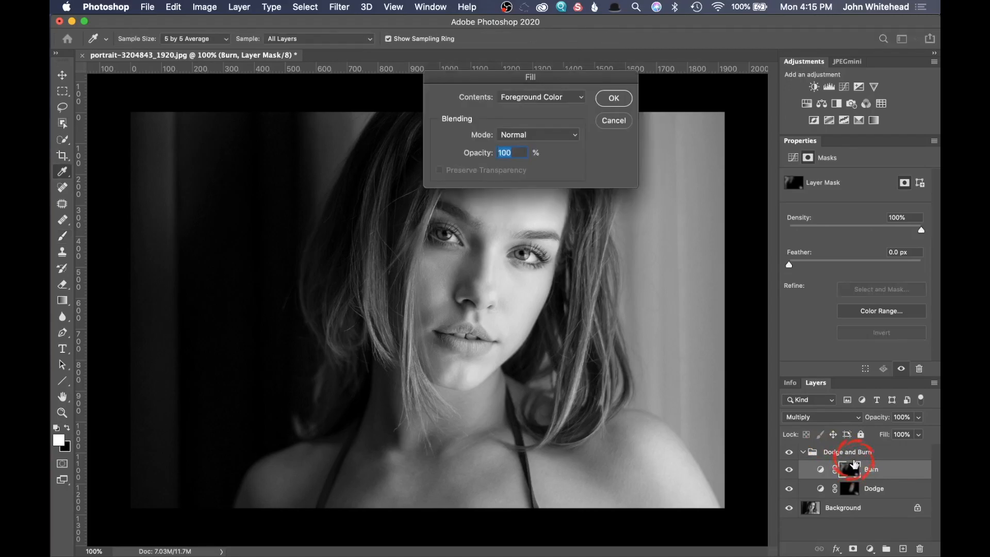
left_click(536, 98)
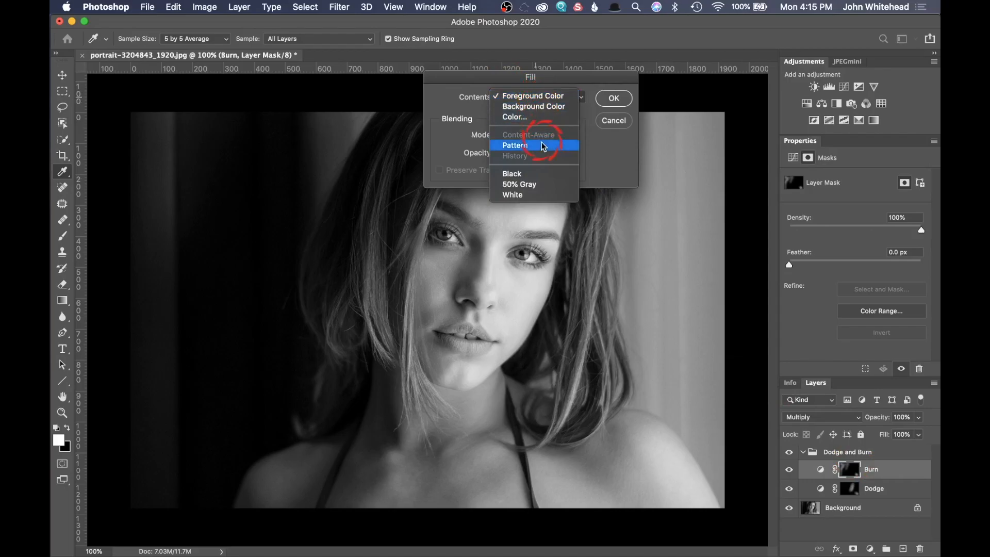
left_click(538, 195)
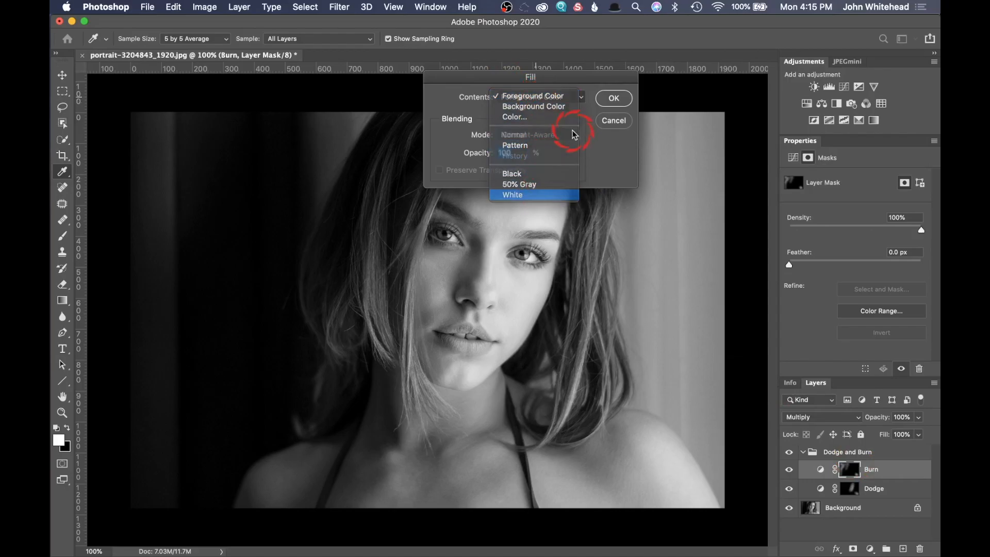
left_click(613, 97)
key("b")
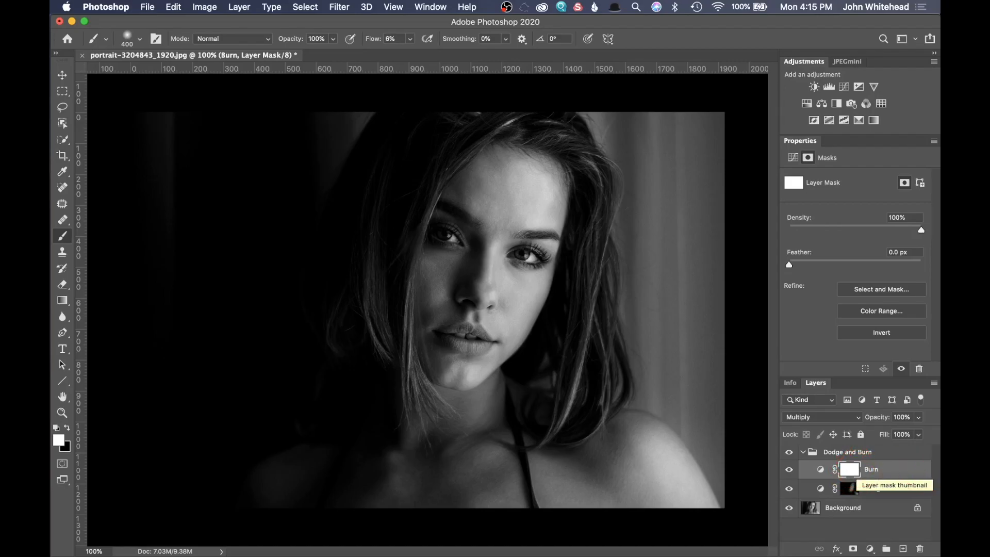
- Use Apply Image on the Burn mask with the inverted Merged RGB source in Multiply at 100% opacity, and compare with the layer hidden
left_click(851, 468)
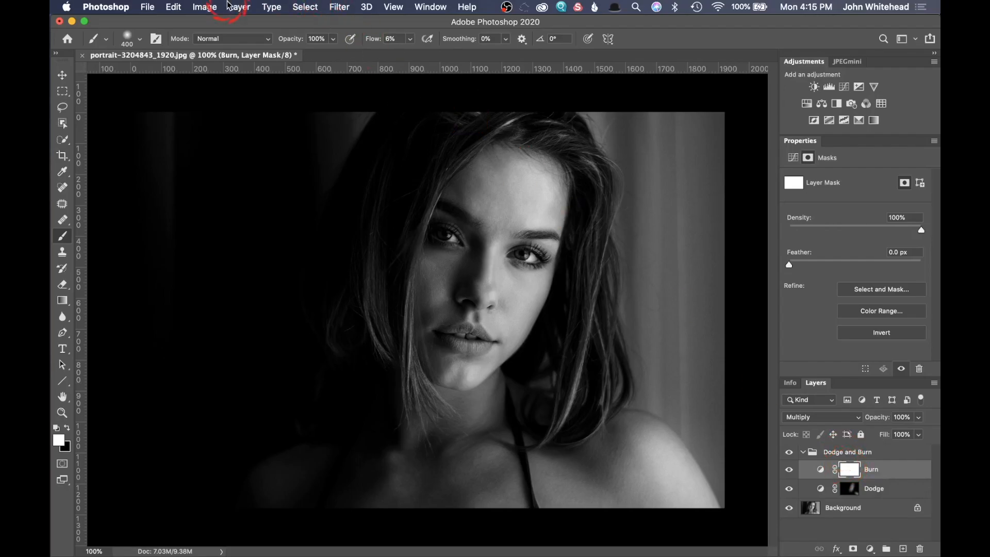
left_click(205, 7)
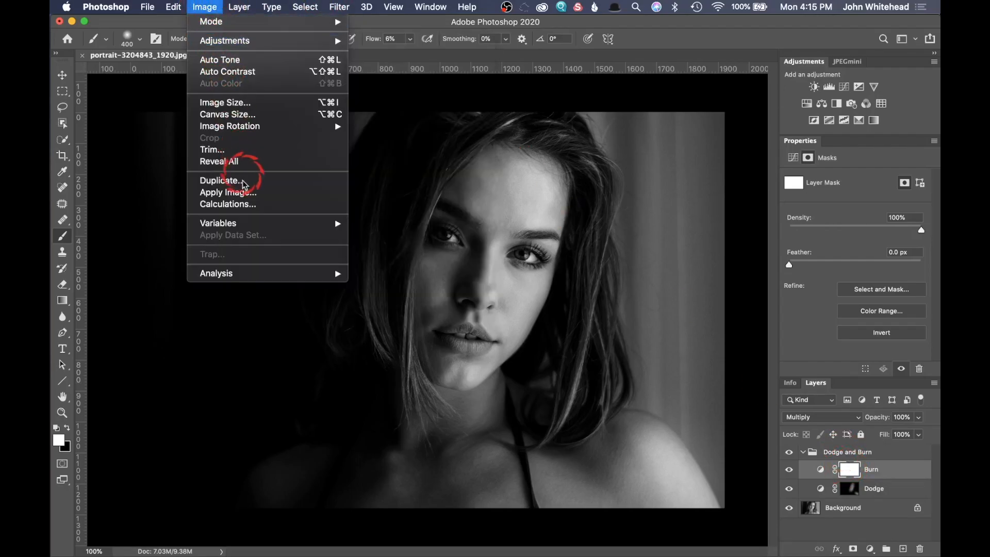
left_click(255, 195)
left_click(394, 100)
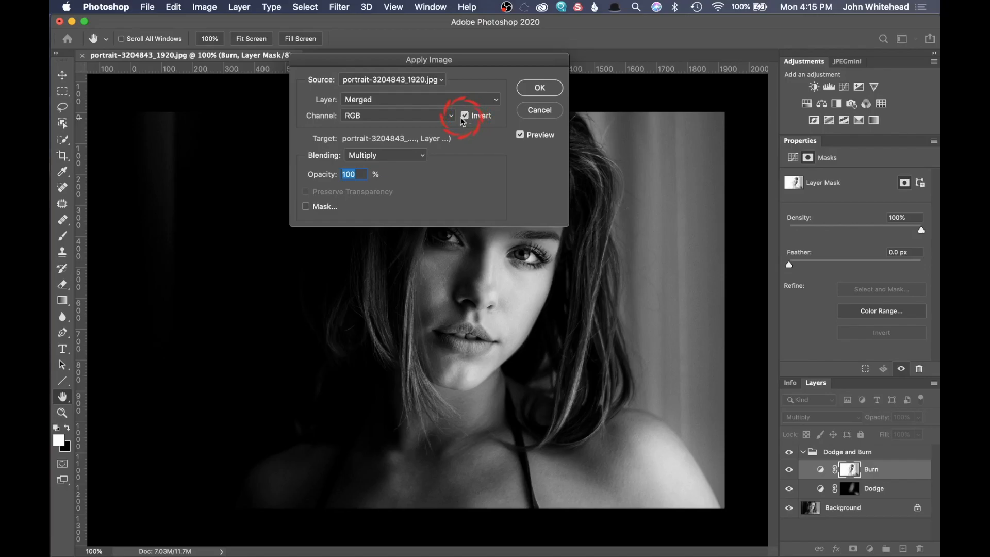
left_click(520, 76)
left_click(538, 89)
key("b")
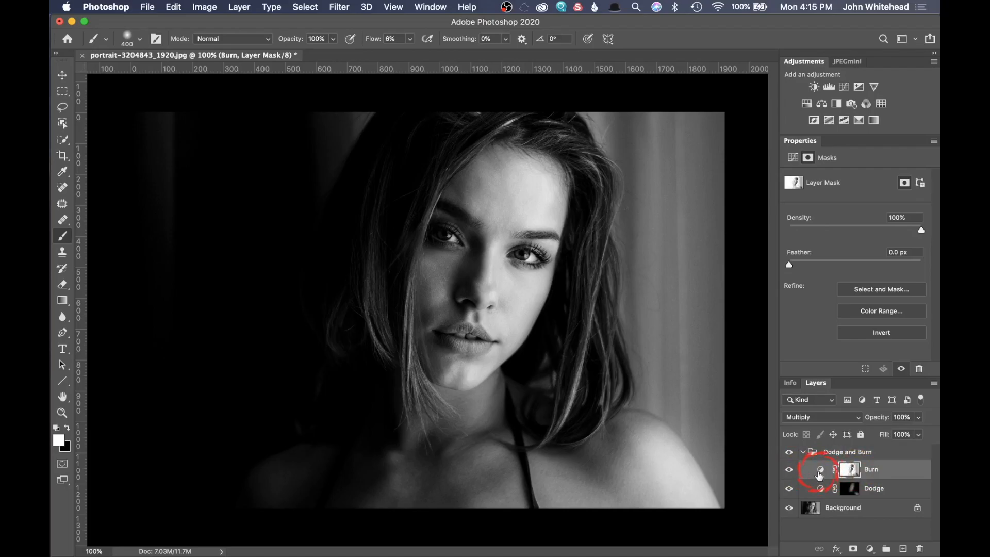
left_click(790, 471)
left_click(790, 471)
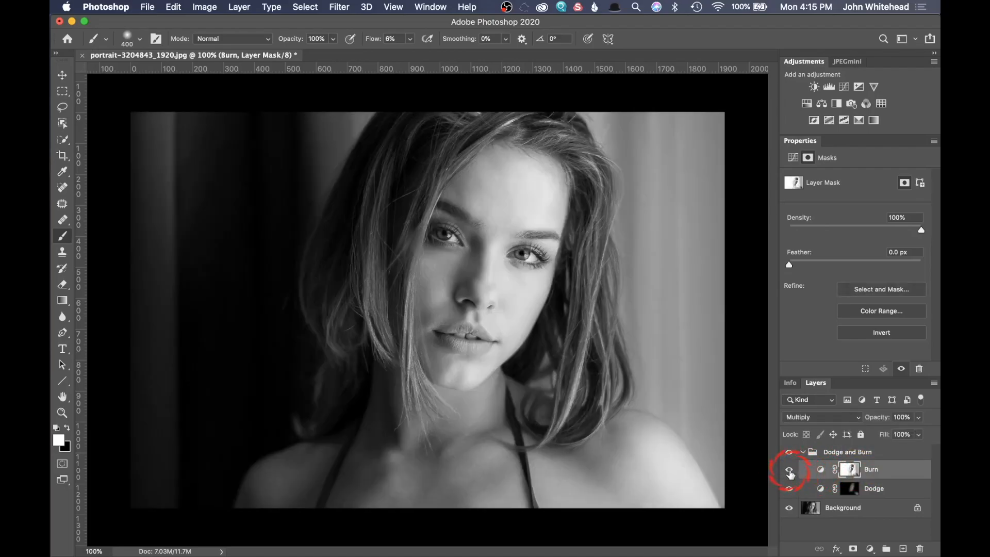
- Compare the portrait with the Burn layer hidden and shown, and set the Burn layer's opacity to 43%
left_click(790, 471)
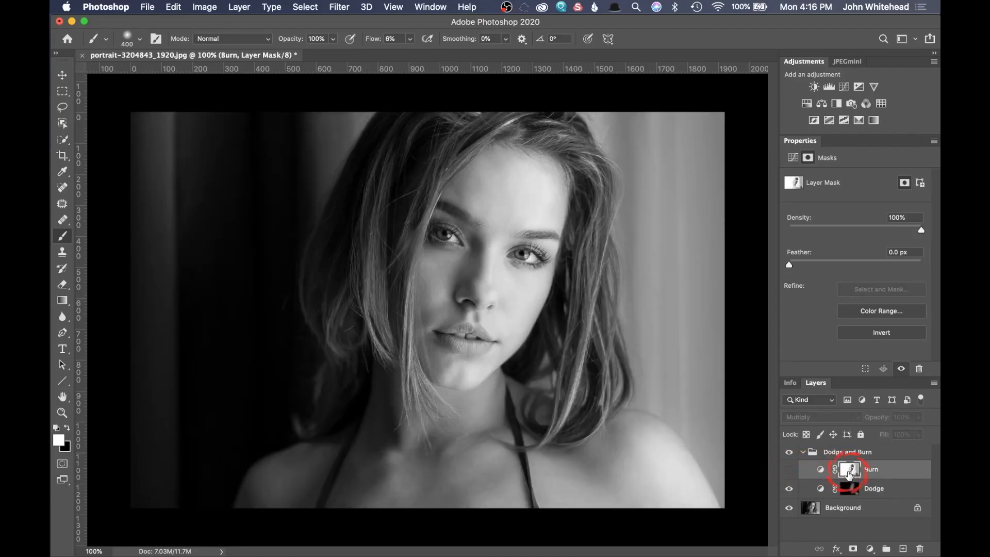
left_click(790, 470)
left_click(790, 471)
left_click(790, 471)
left_click(790, 471)
left_click(790, 470)
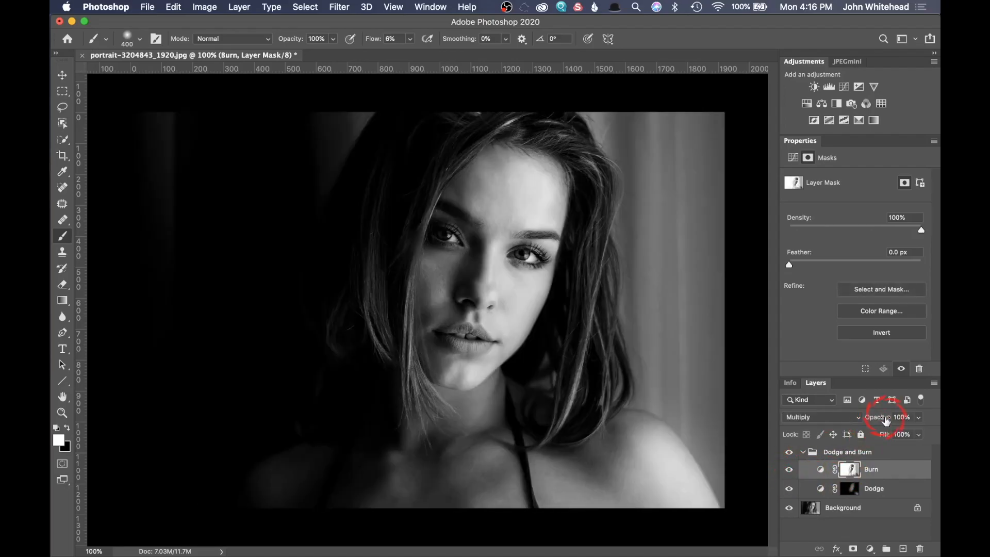
left_click_drag(880, 417, 843, 427)
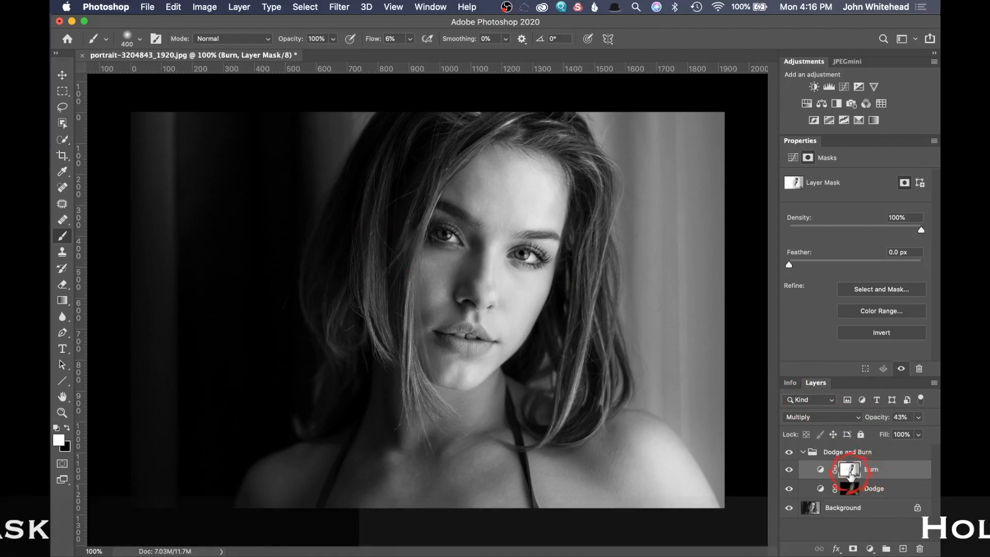
- Replace the Dodge layer's mask with a copy of the Burn layer's mask, and invert the copied mask
left_click_drag(851, 469, 851, 492)
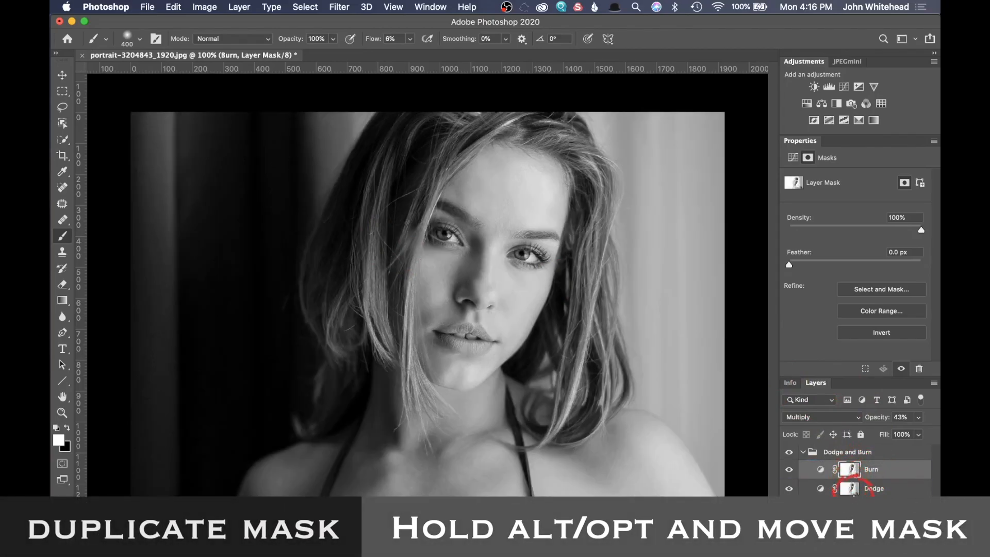
left_click(850, 487)
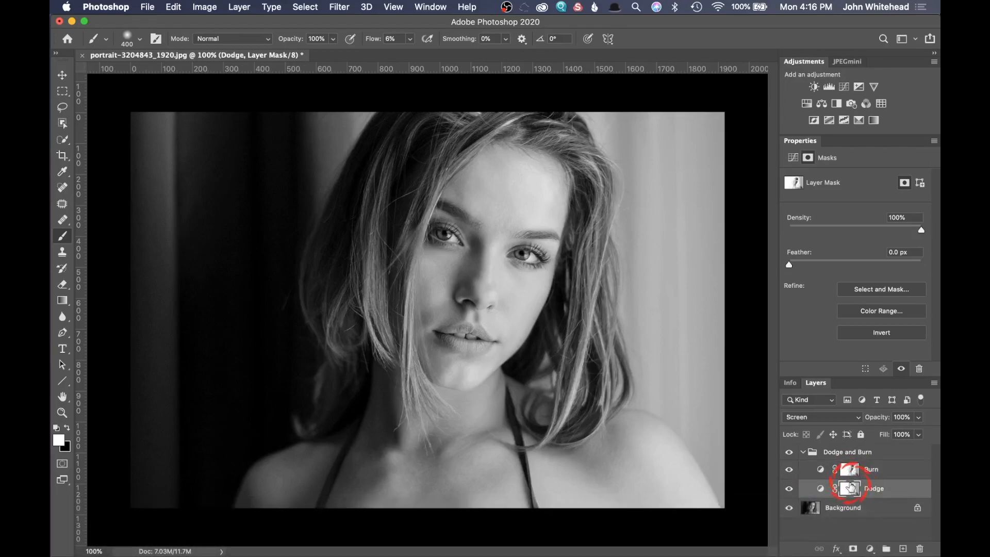
left_click_drag(851, 487, 853, 490)
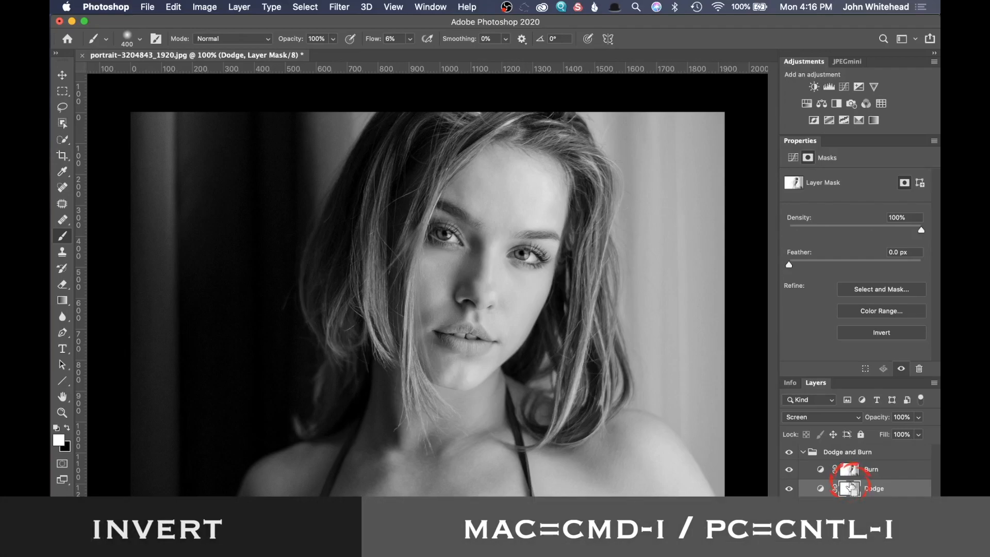
key("super+i")
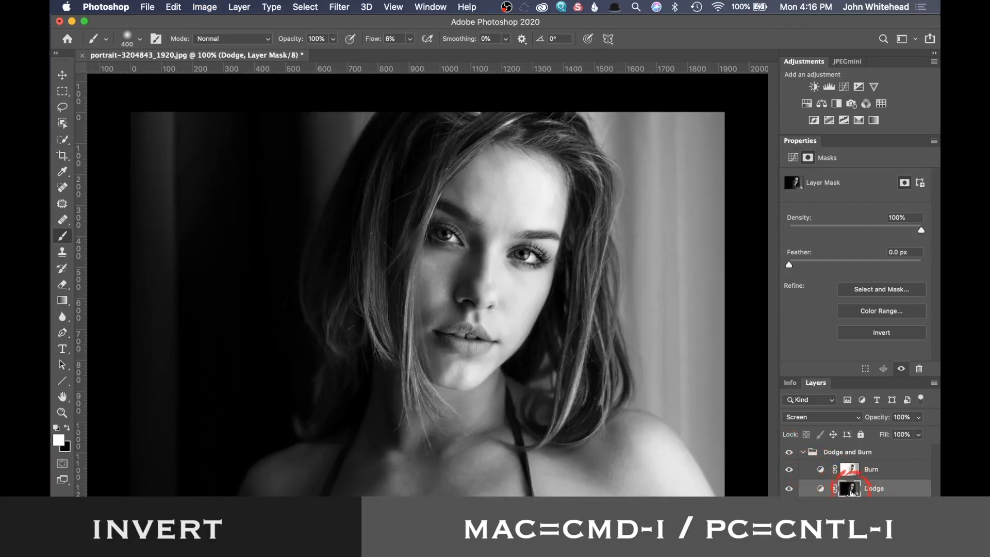
- Display the Dodge layer's mask by itself to inspect its light and dark areas, and return to the normal image view
left_click(851, 490, "alt")
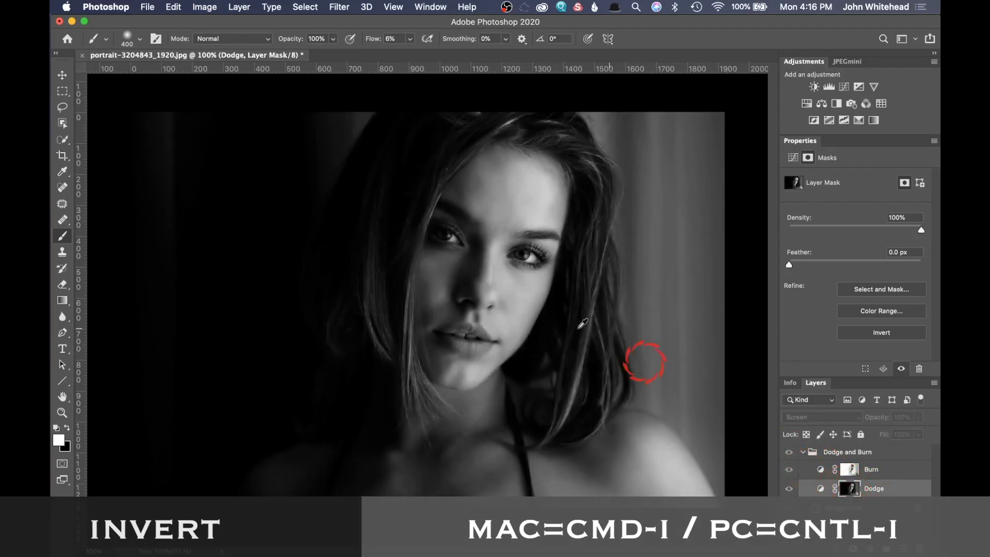
left_click(849, 493, "alt")
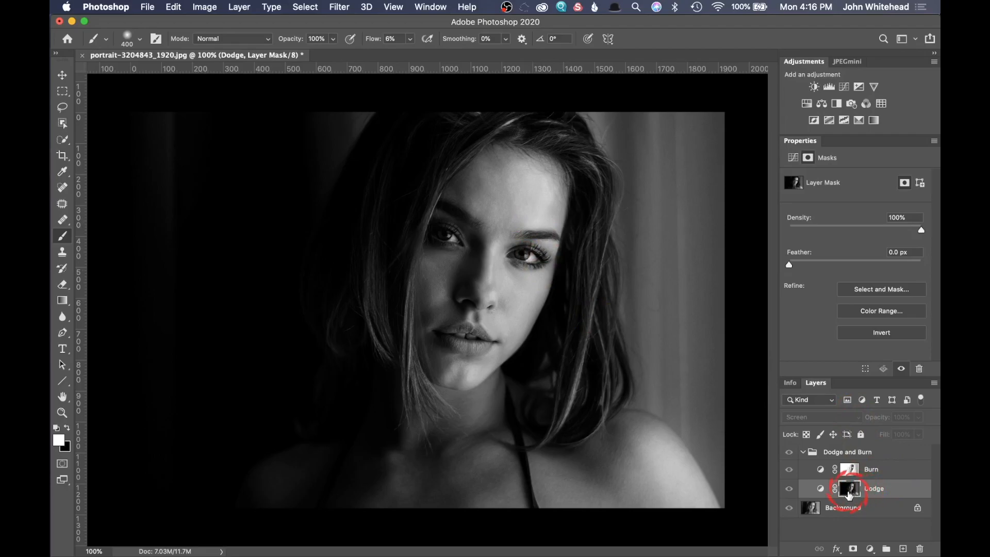
left_click(849, 494, "alt")
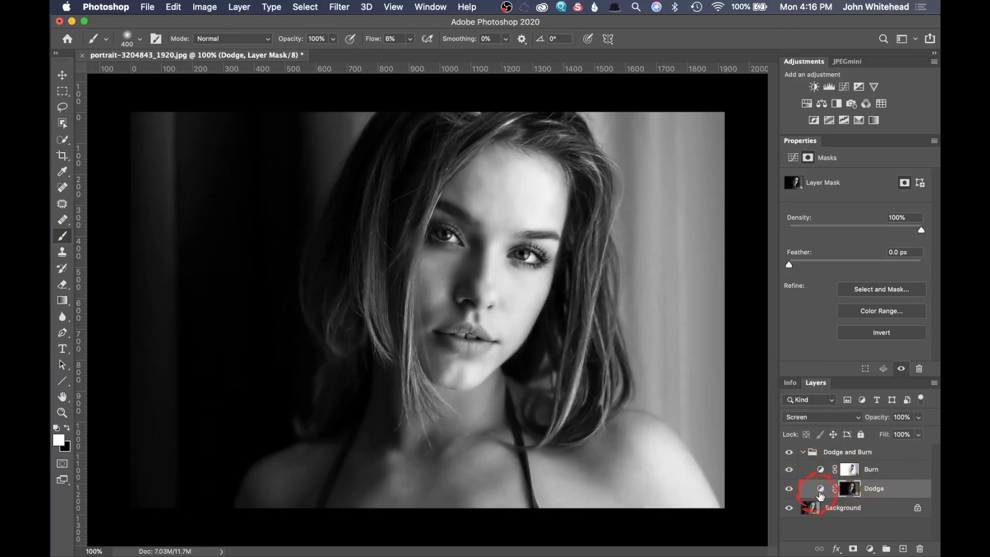
- Set the Dodge layer's opacity to 46%, and compare the portrait with the Dodge and Burn group hidden and shown
left_click_drag(871, 417, 838, 423)
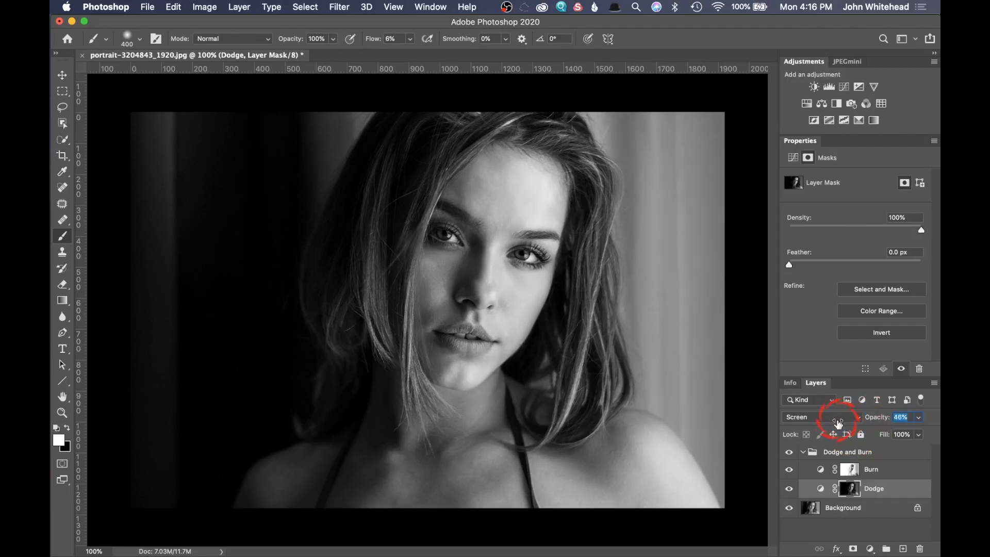
left_click(789, 453)
left_click(789, 453)
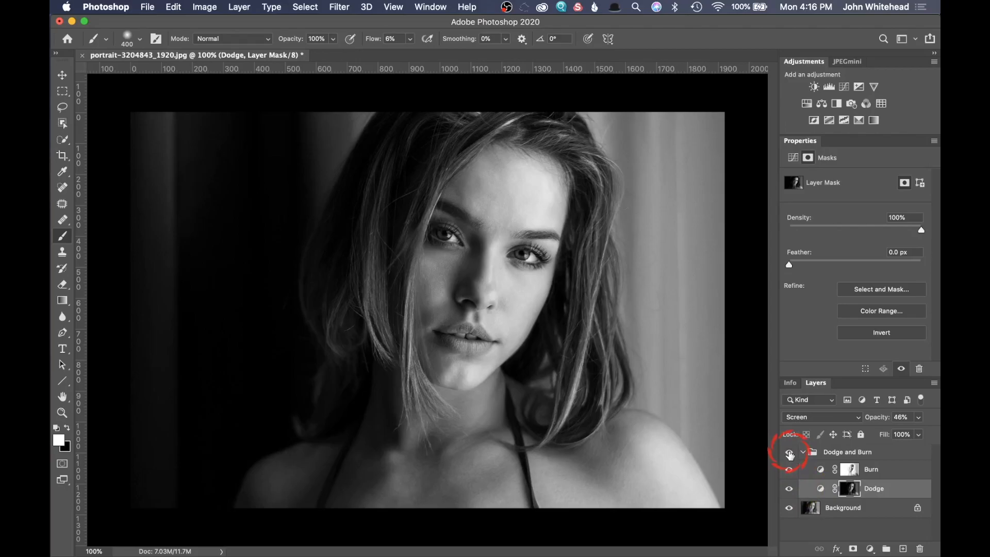